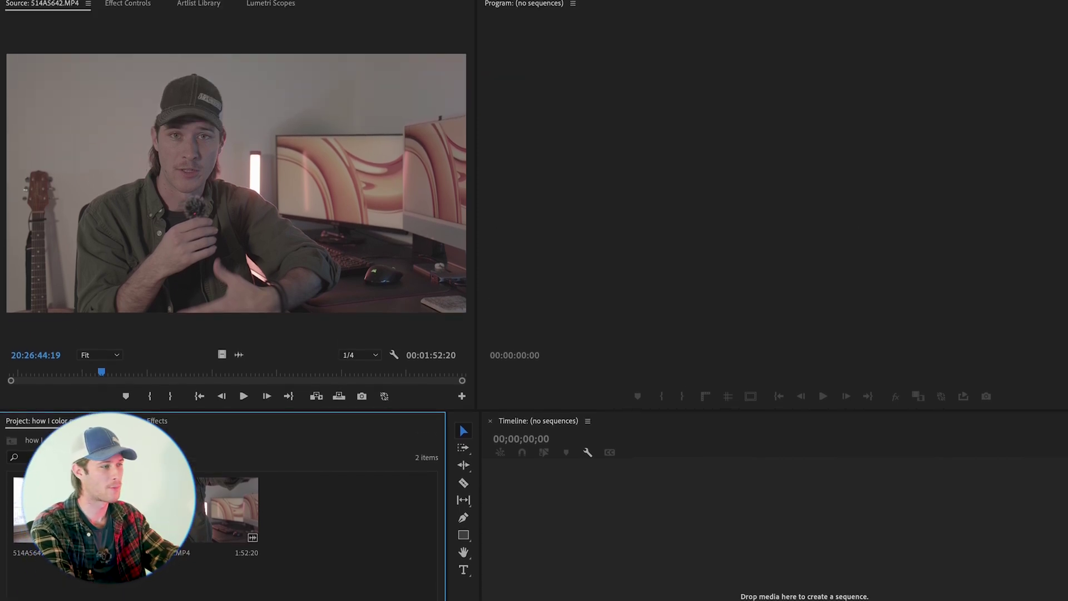
# Preview clips 514A5647.MP4 and then 514A5642.MP4 in the Source monitor.
pyautogui.doubleClick(33, 509)
pyautogui.click(115, 372)
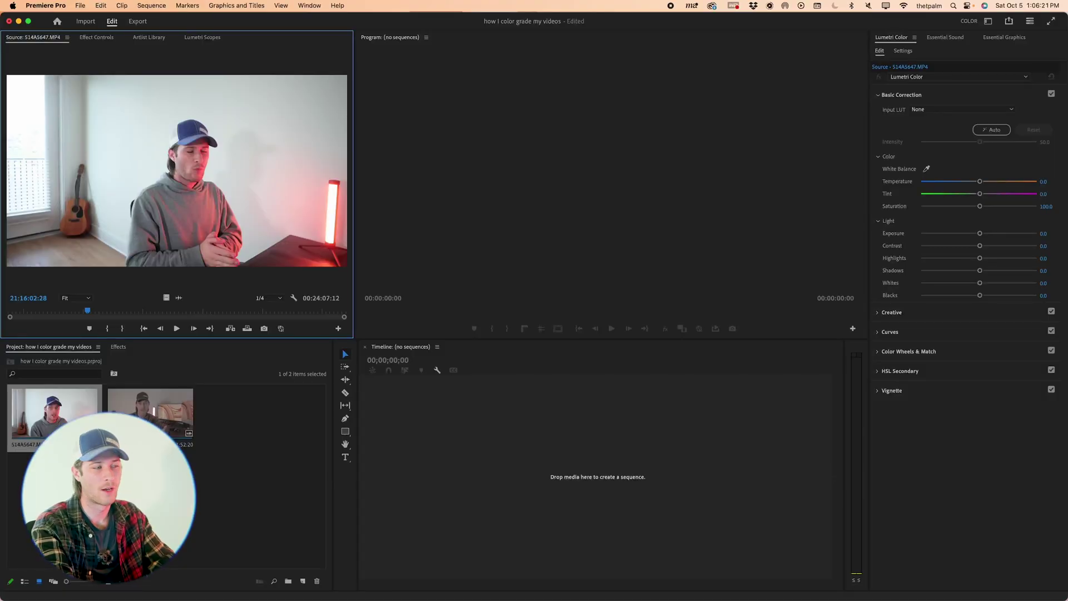
pyautogui.doubleClick(150, 415)
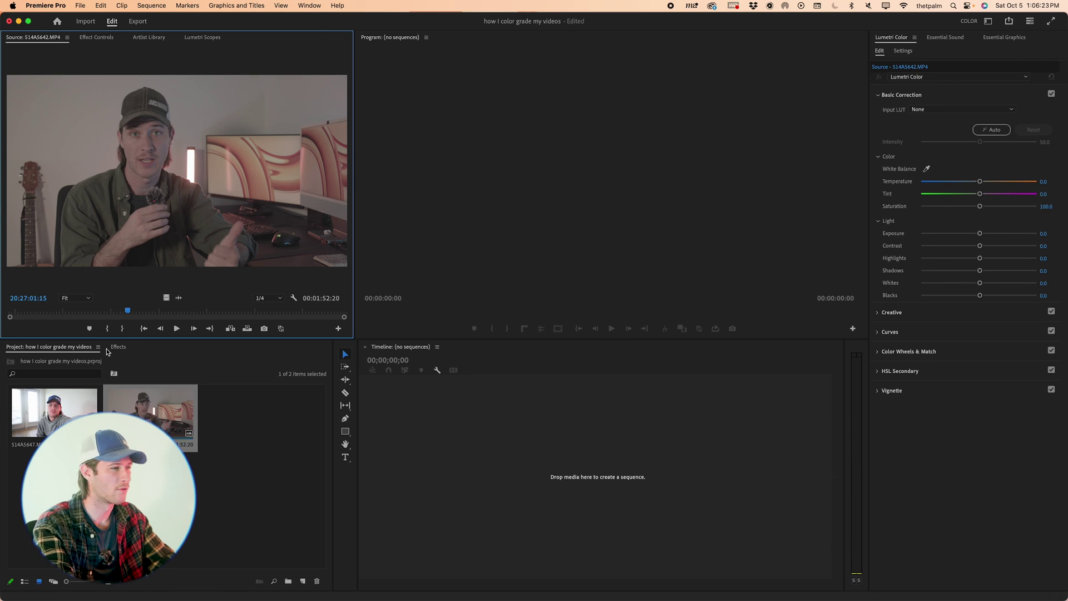
# Mark a roughly seven-second In/Out range of 514A5642 and drag it into a new sequence.
pyautogui.click(118, 311)
pyautogui.press('space')
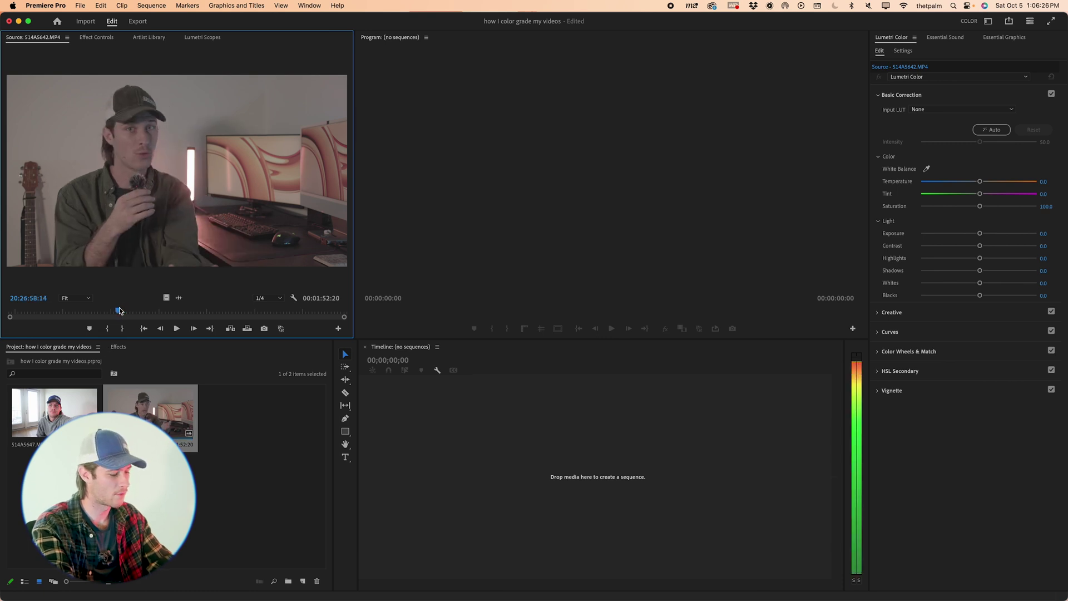
pyautogui.press('i')
pyautogui.press('o')
pyautogui.press('space')
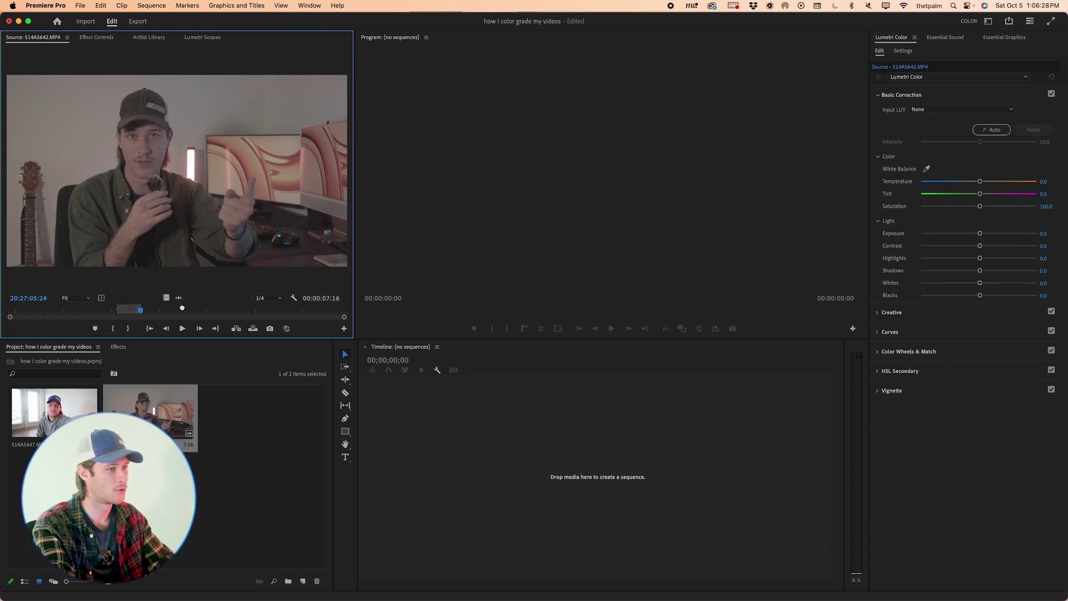
pyautogui.moveTo(178, 256); pyautogui.dragTo(501, 494)
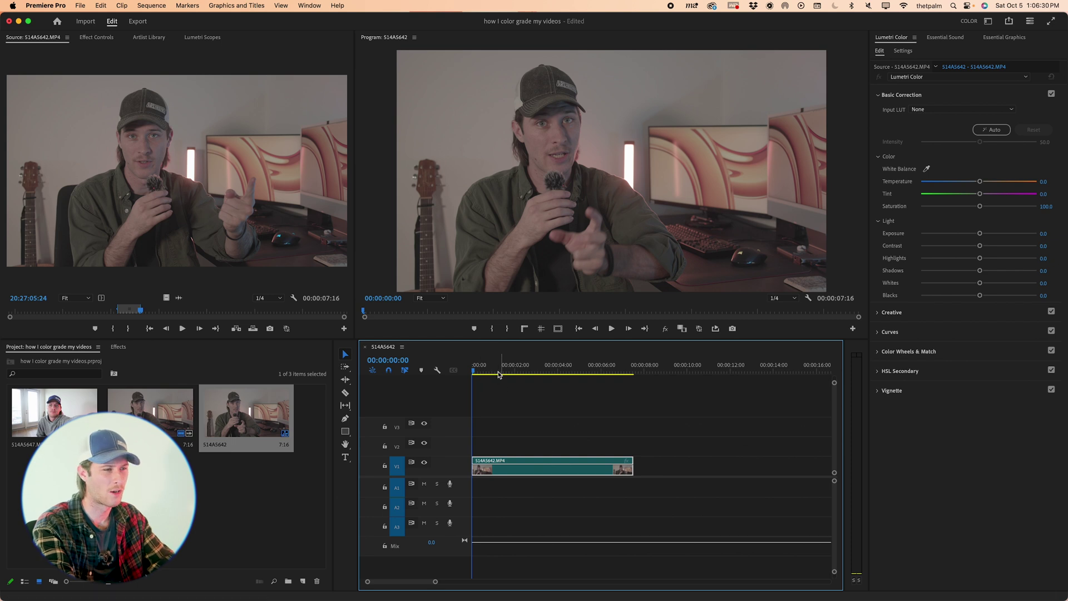
pyautogui.click(499, 374)
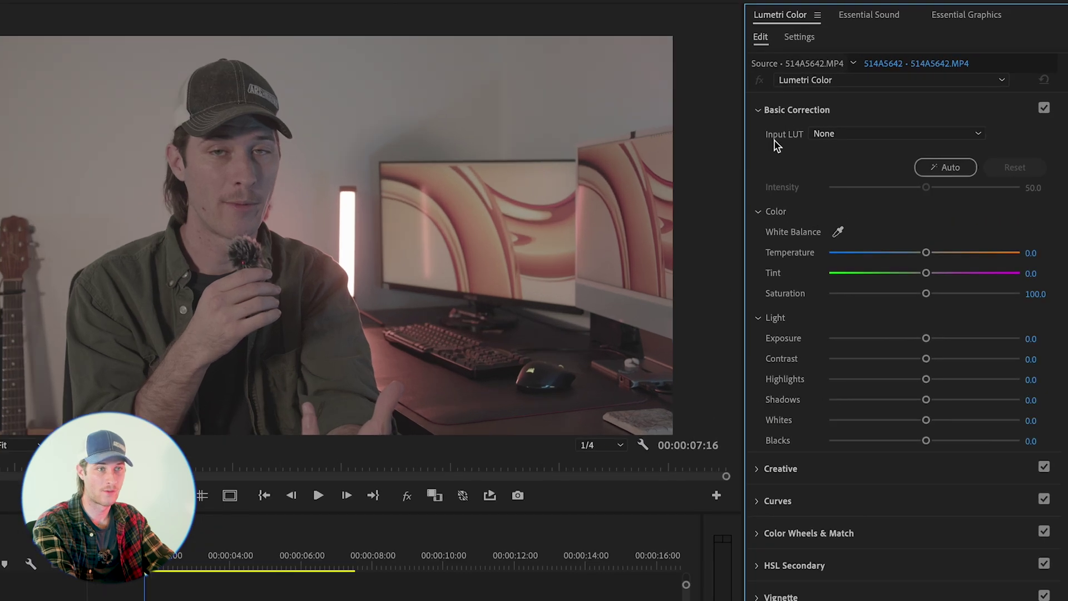
# Load CinemaGamut_CanonLog3-to-BT709_WideDR_65_FF_Ver.2.0 from the full-to-full-range folder as the Input LUT.
pyautogui.click(825, 135)
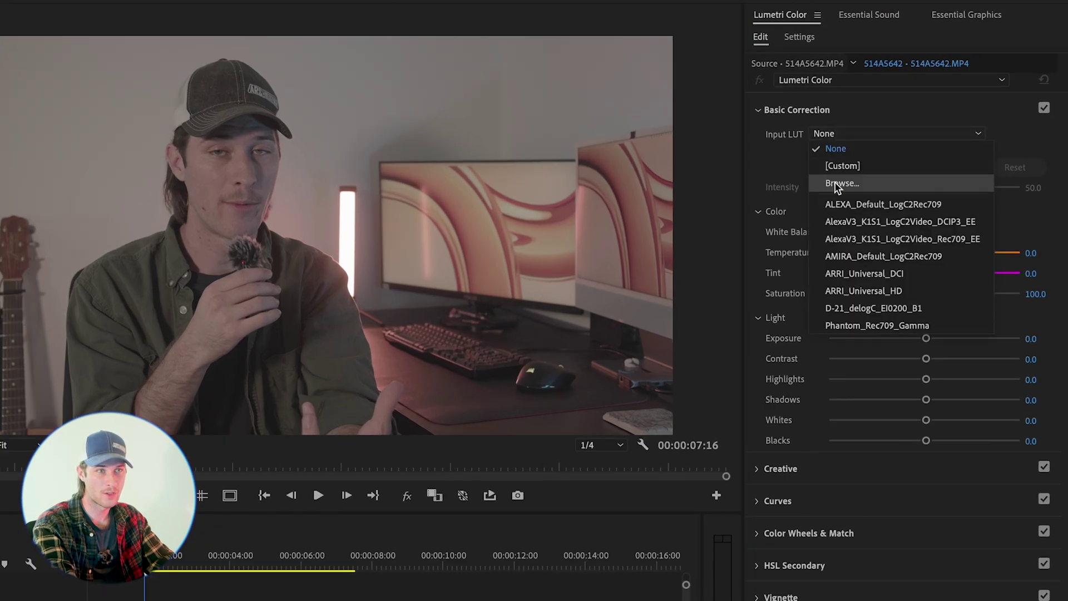
pyautogui.click(816, 190)
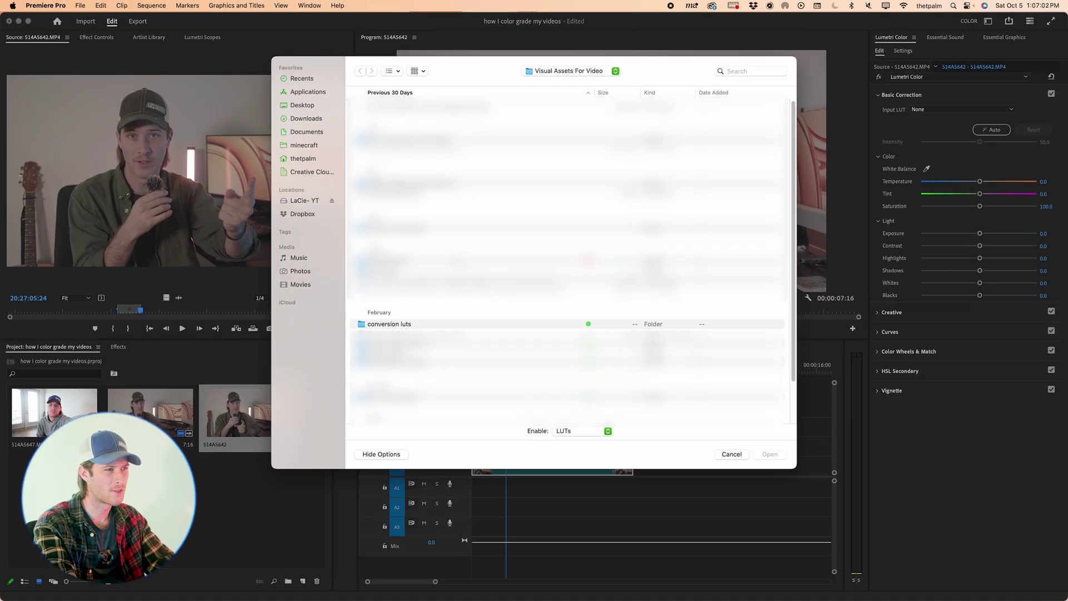
pyautogui.doubleClick(387, 325)
pyautogui.doubleClick(387, 204)
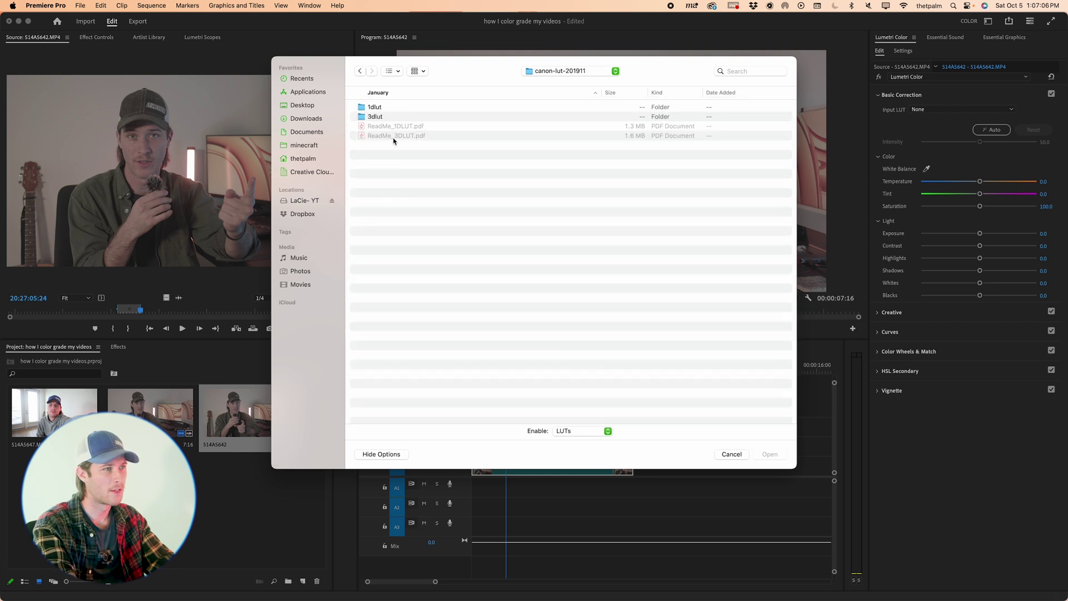
pyautogui.doubleClick(385, 117)
pyautogui.doubleClick(379, 127)
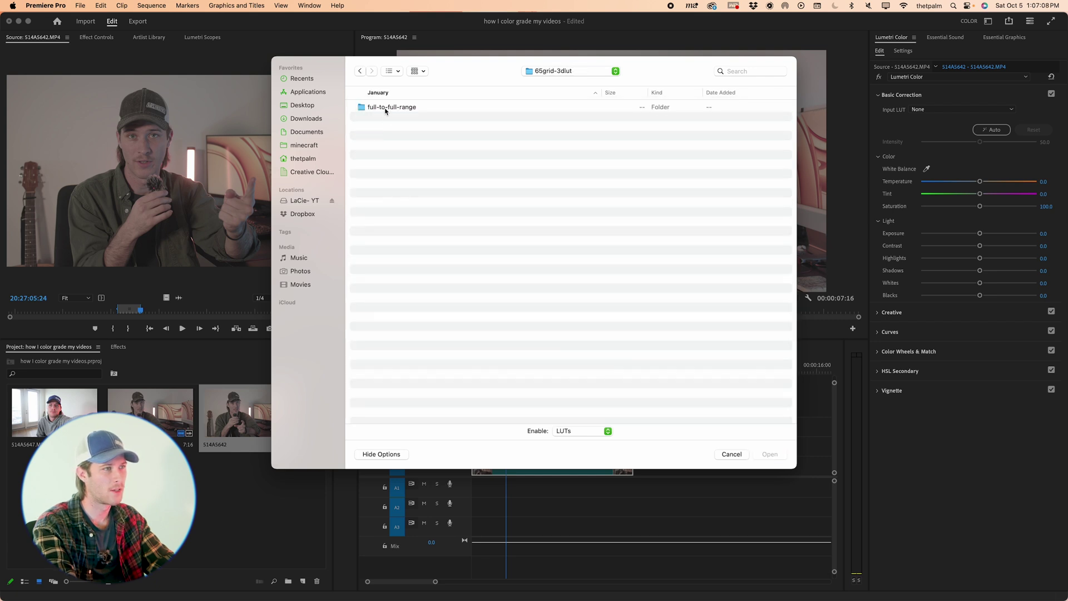
pyautogui.doubleClick(386, 107)
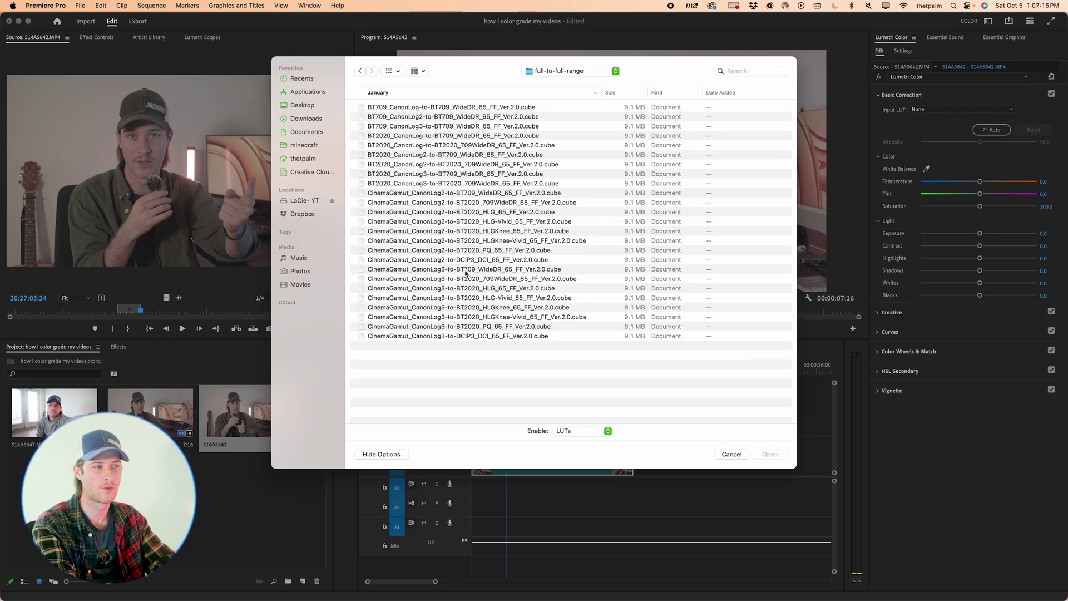
pyautogui.doubleClick(461, 269)
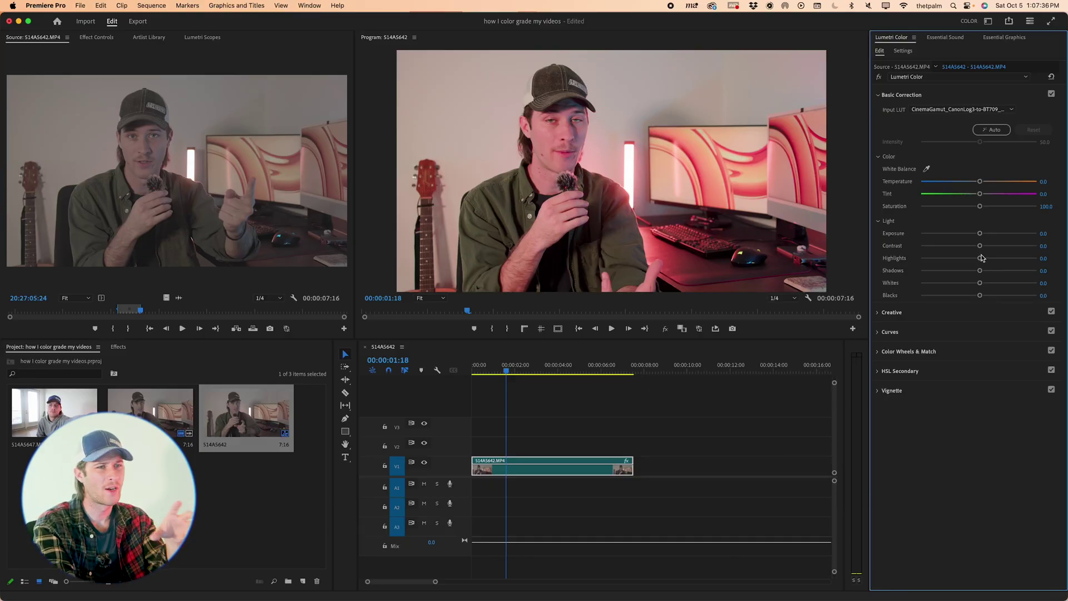
# Set exposure 0.3, lower highlights, reset shadows to 0, whites 15.6 and blacks -27.
pyautogui.moveTo(980, 234); pyautogui.dragTo(983, 234)
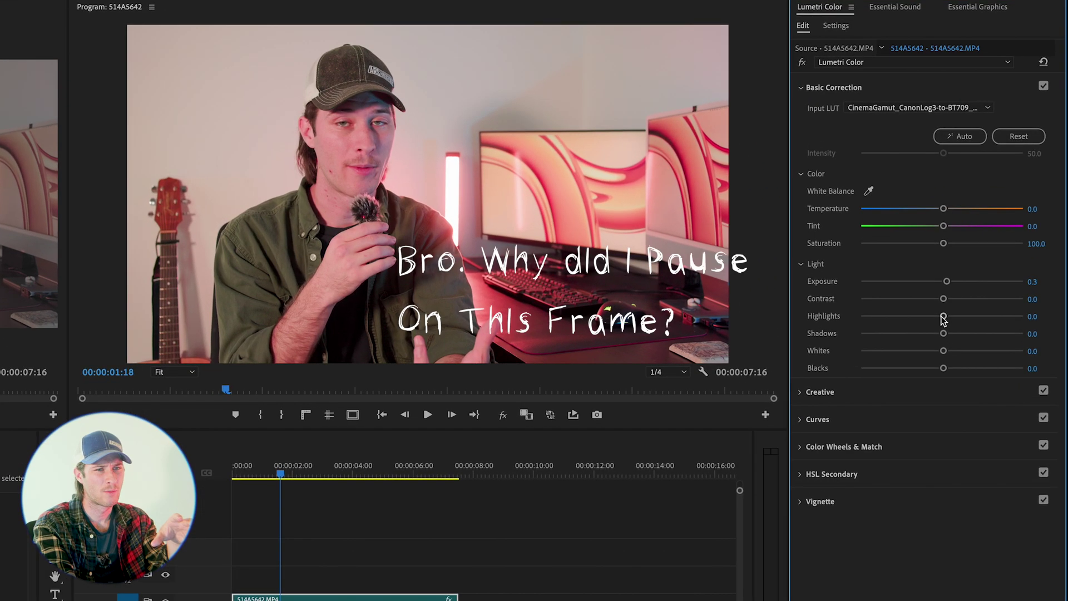
pyautogui.moveTo(944, 319); pyautogui.dragTo(911, 320)
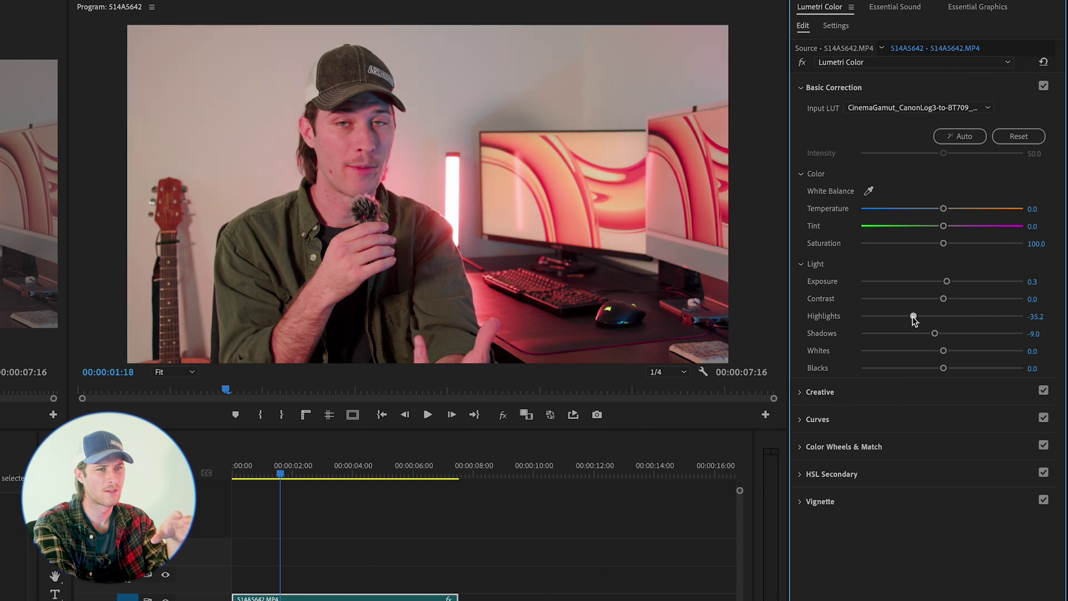
pyautogui.doubleClick(937, 334)
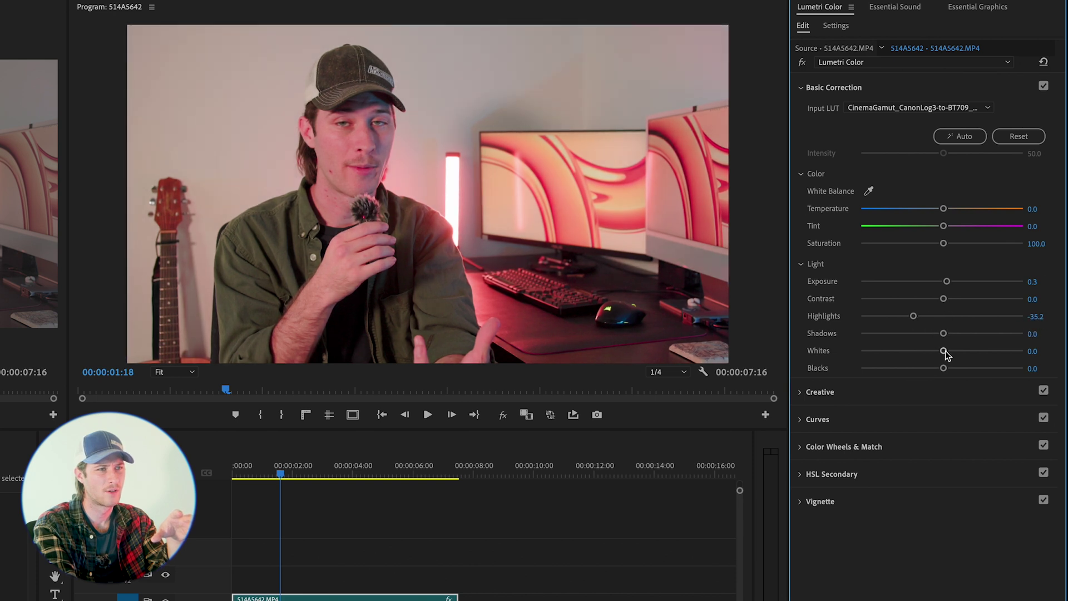
pyautogui.moveTo(944, 352); pyautogui.dragTo(920, 369)
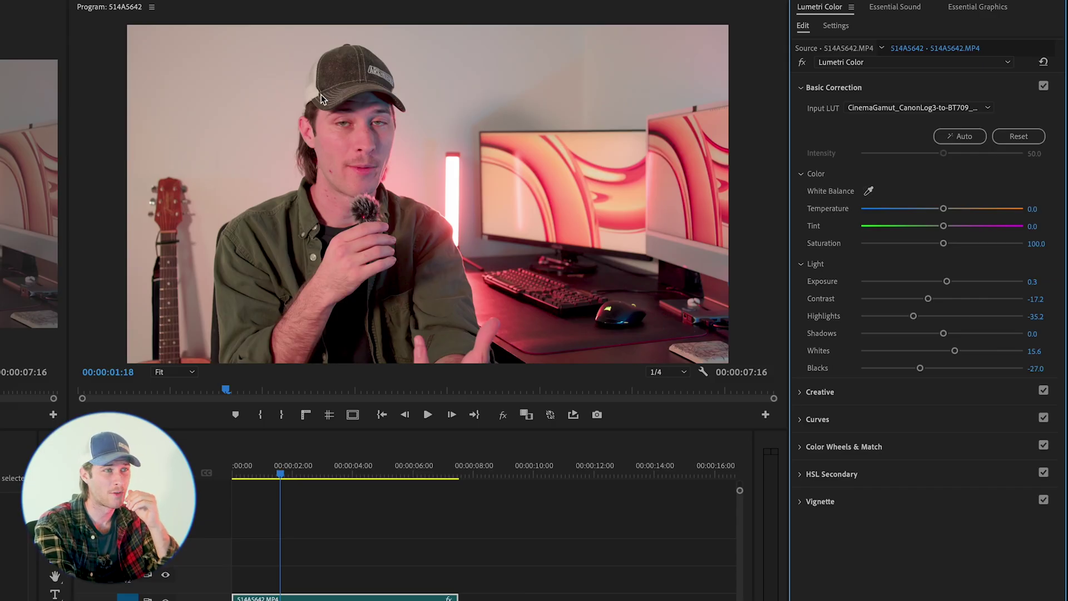
pyautogui.scroll(3, 312, 93)
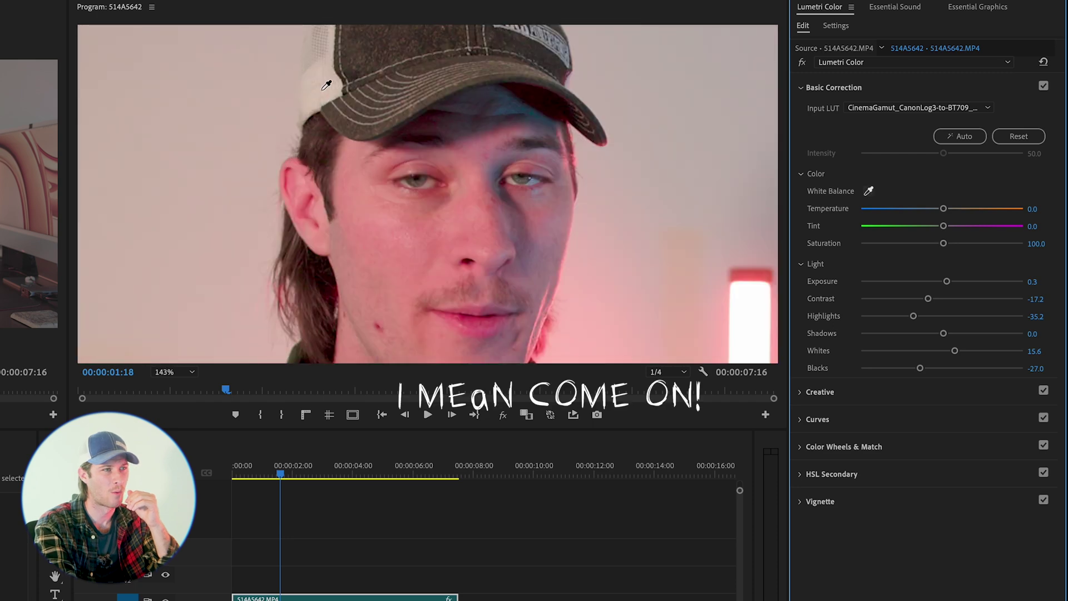
pyautogui.scroll(-5, 330, 99)
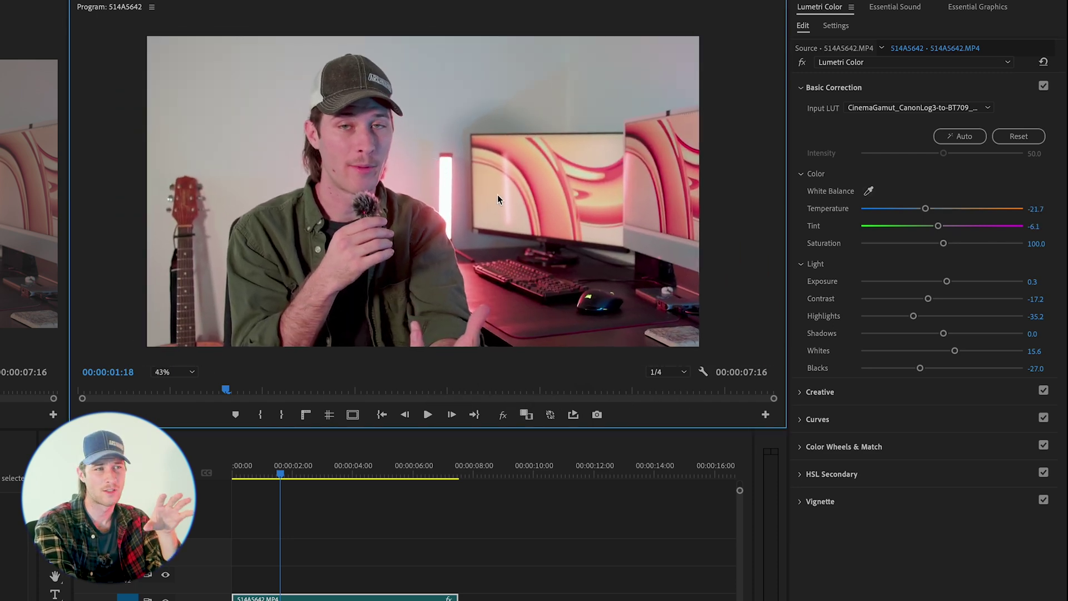
pyautogui.click(310, 469)
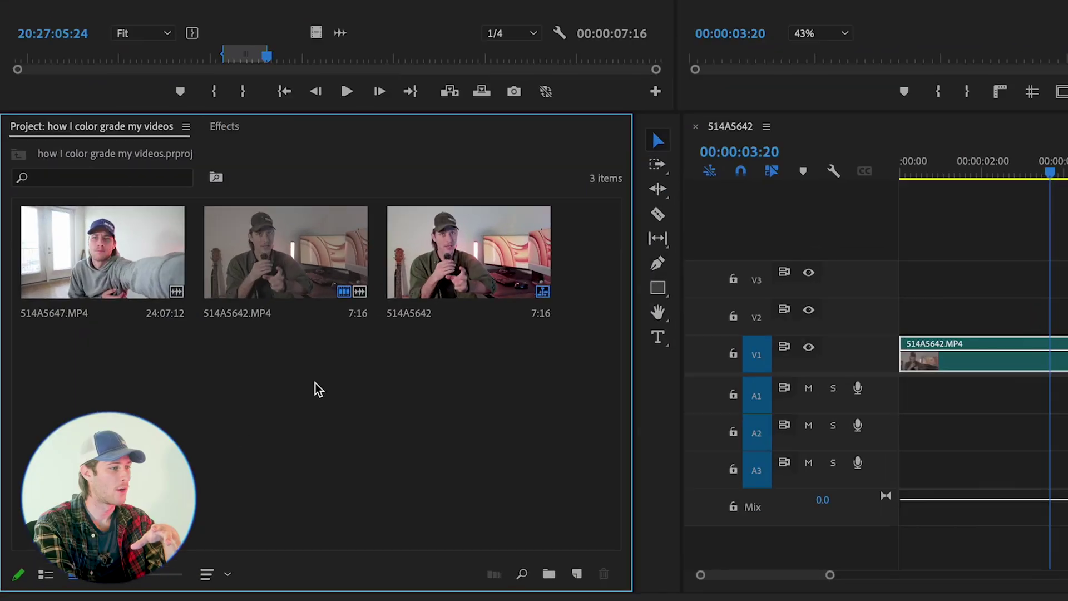
# Create a new adjustment layer and place it on V2 above 514A5642.MP4, spanning its length.
pyautogui.rightClick(315, 383)
pyautogui.moveTo(356, 312)
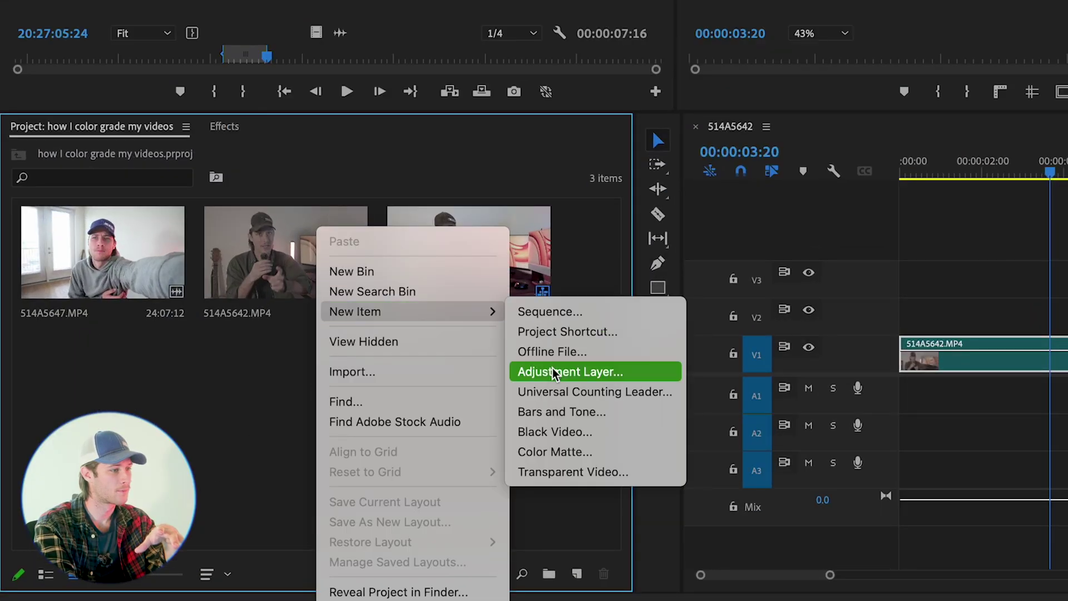
pyautogui.click(555, 371)
pyautogui.press('Return')
pyautogui.moveTo(564, 231); pyautogui.dragTo(1060, 292)
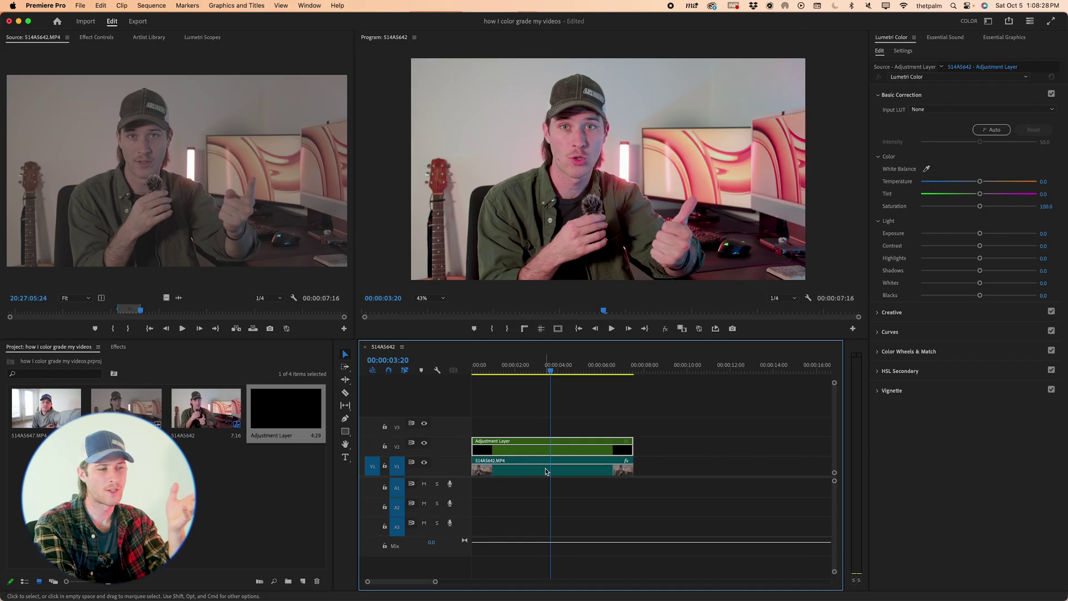
pyautogui.click(550, 419)
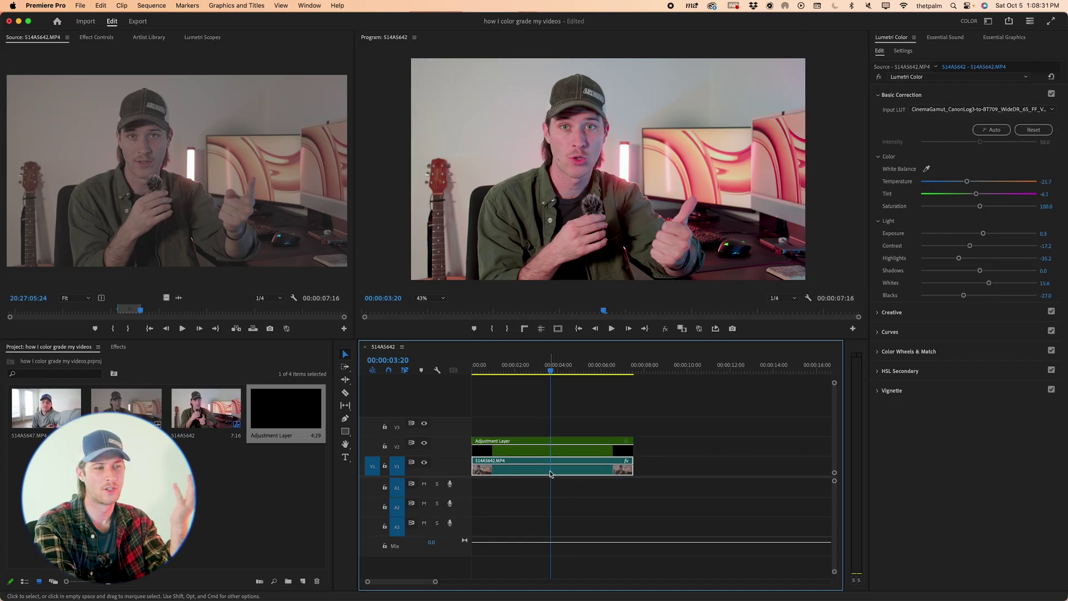
pyautogui.click(930, 352)
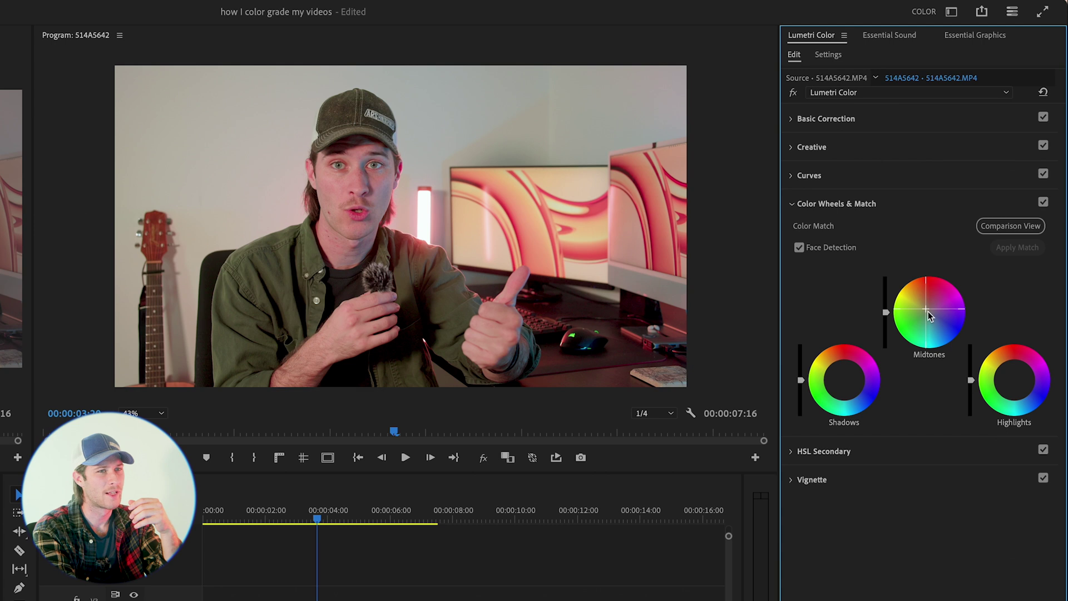
# Nudge the Highlights wheel colour balance, comparing with Color Wheels toggled off and on.
pyautogui.click(1043, 204)
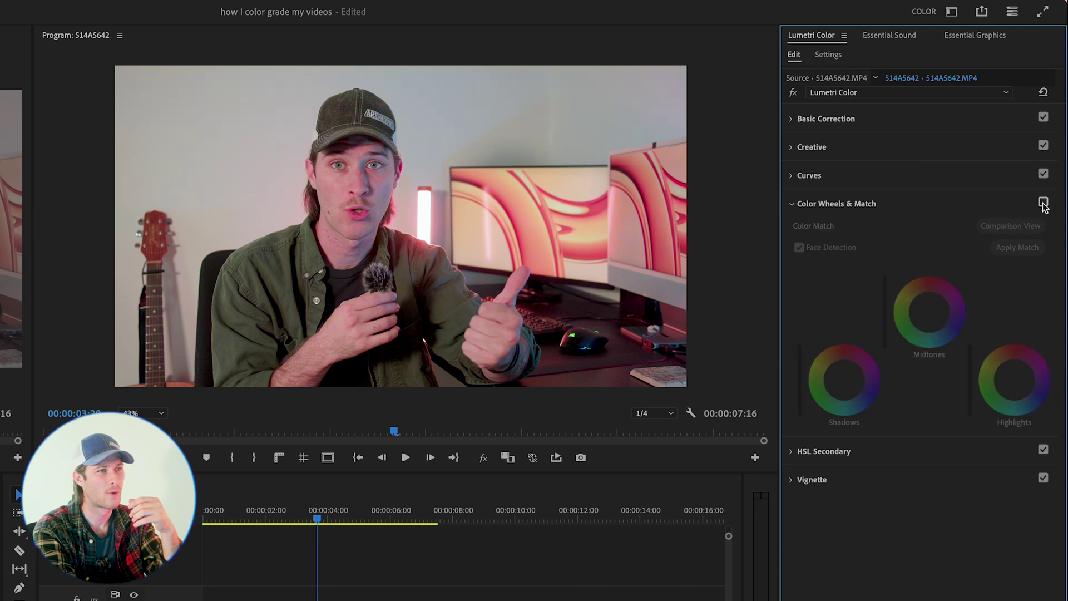
pyautogui.click(1043, 204)
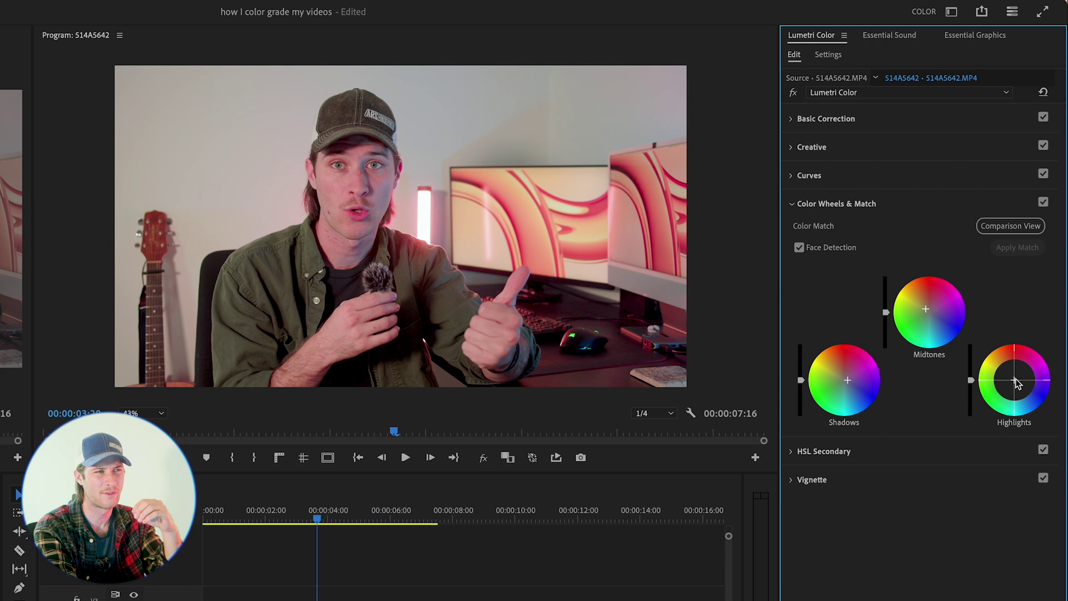
pyautogui.moveTo(1015, 383); pyautogui.dragTo(1011, 378)
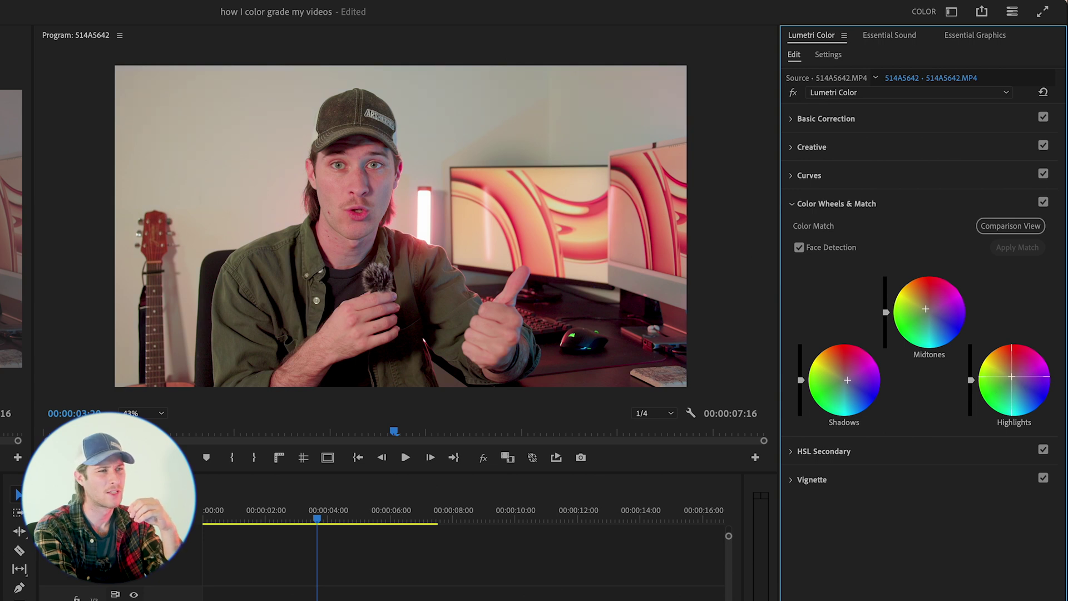
pyautogui.click(1043, 203)
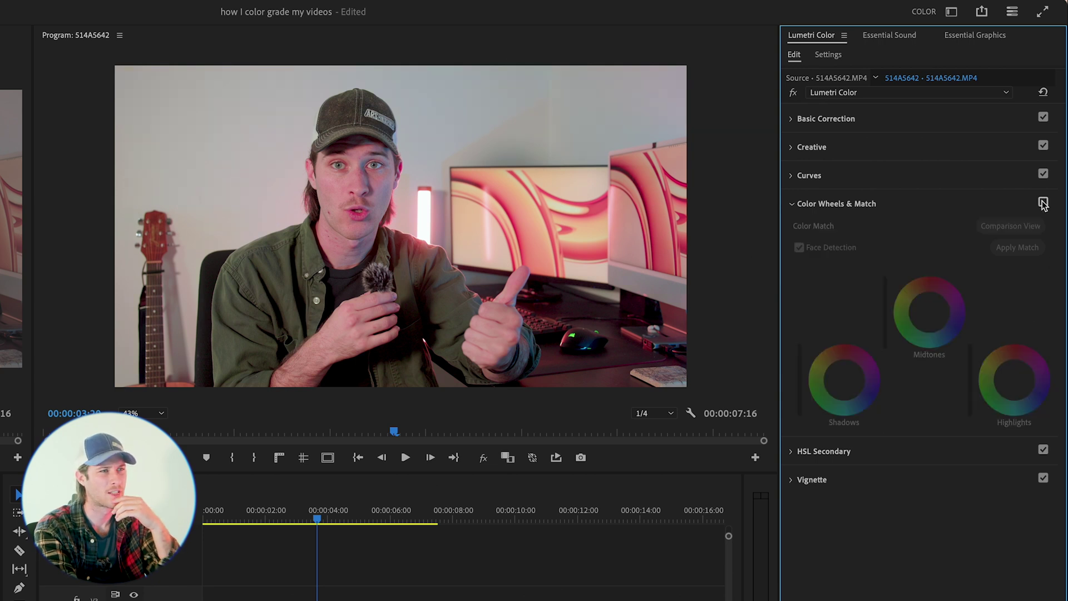
pyautogui.click(1043, 203)
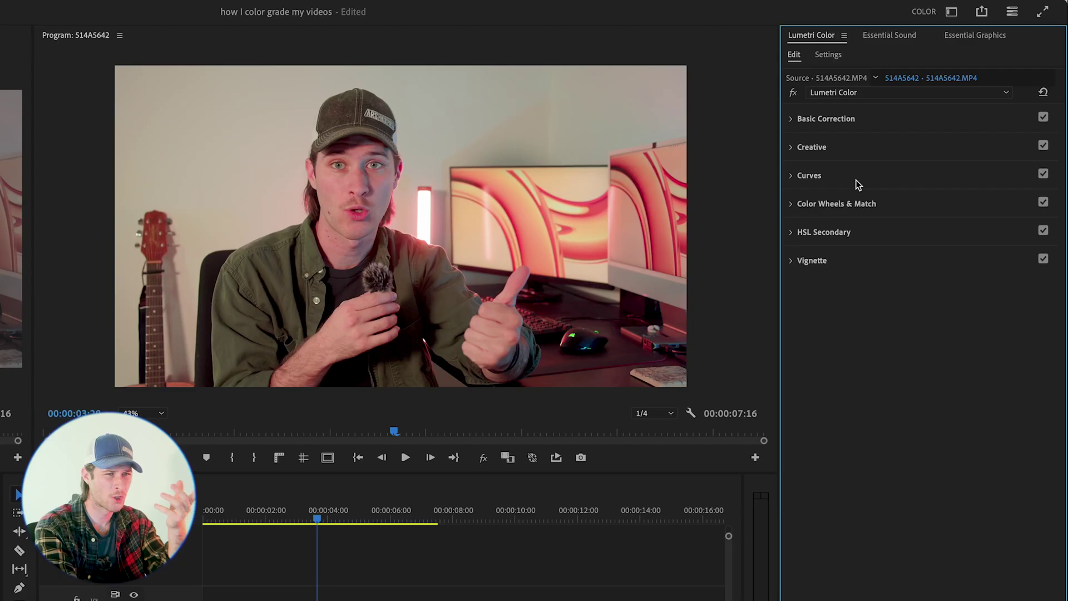
pyautogui.click(857, 180)
# Shape a gentle RGB S-curve with lifted blacks and a slightly lowered white point.
pyautogui.moveTo(861, 383); pyautogui.dragTo(858, 385)
pyautogui.moveTo(798, 419); pyautogui.dragTo(791, 414)
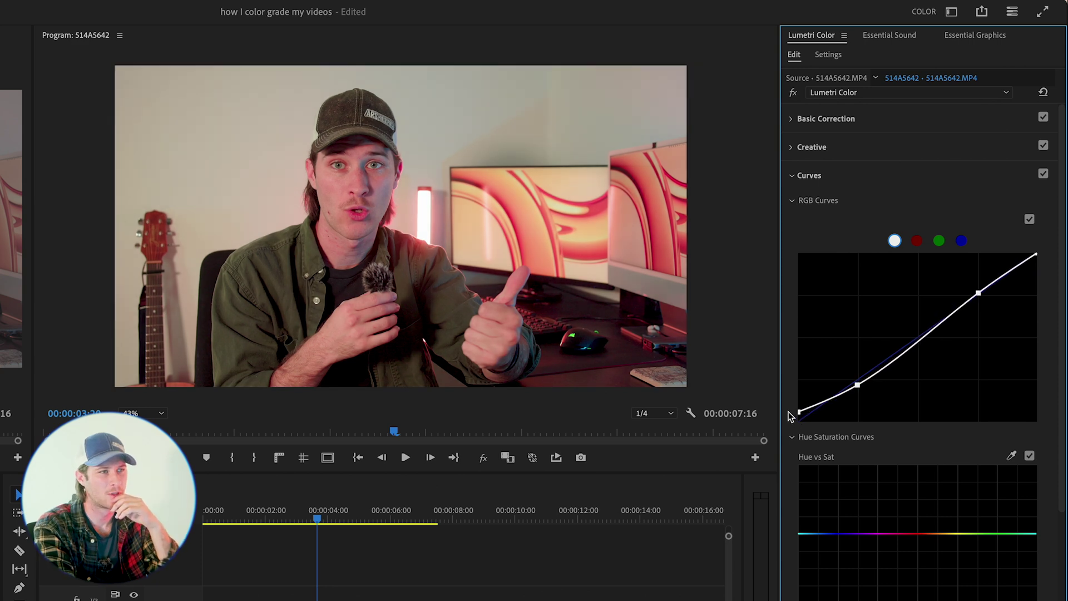
pyautogui.click(1030, 219)
pyautogui.click(1030, 219)
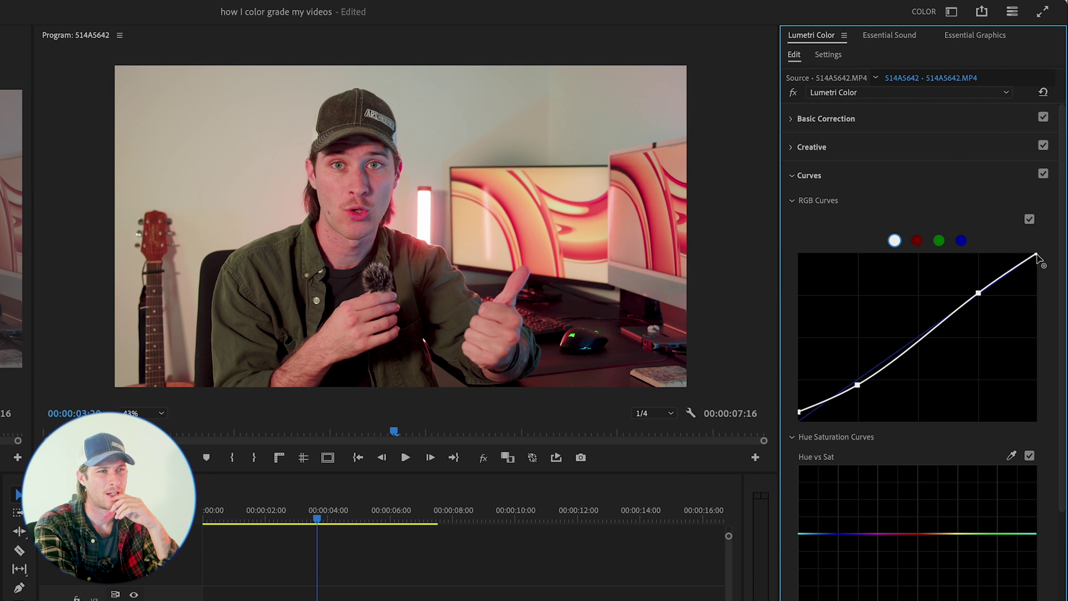
pyautogui.moveTo(1039, 257)
pyautogui.mouseDown()
pyautogui.moveTo(1024, 239)
pyautogui.moveTo(1036, 258)
pyautogui.mouseUp()
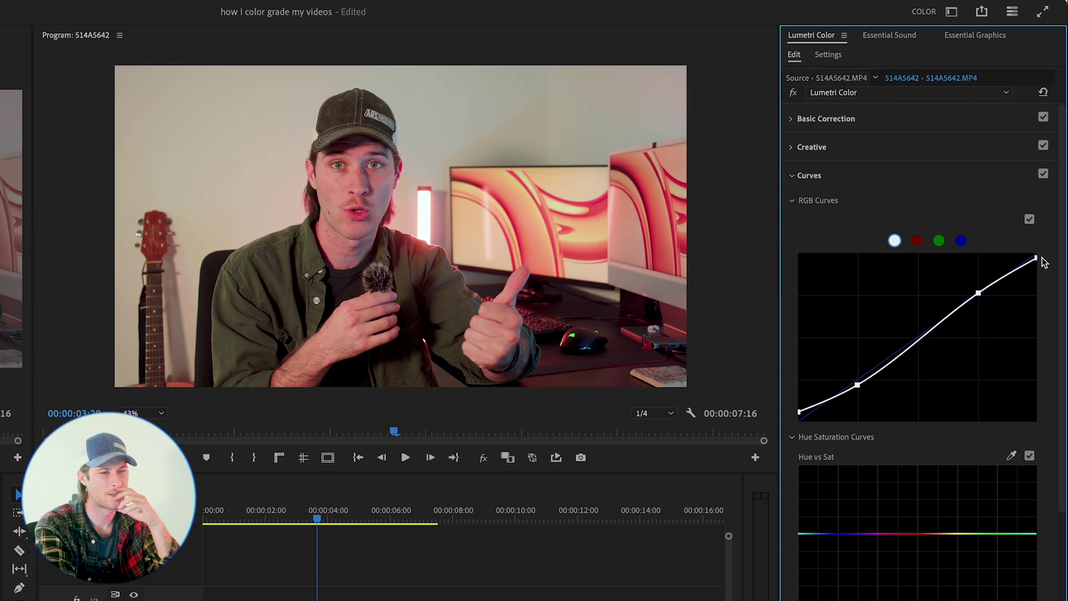
# Add Faded Film at 10.2 and a Shadow Tint colour in the Creative section.
pyautogui.click(870, 149)
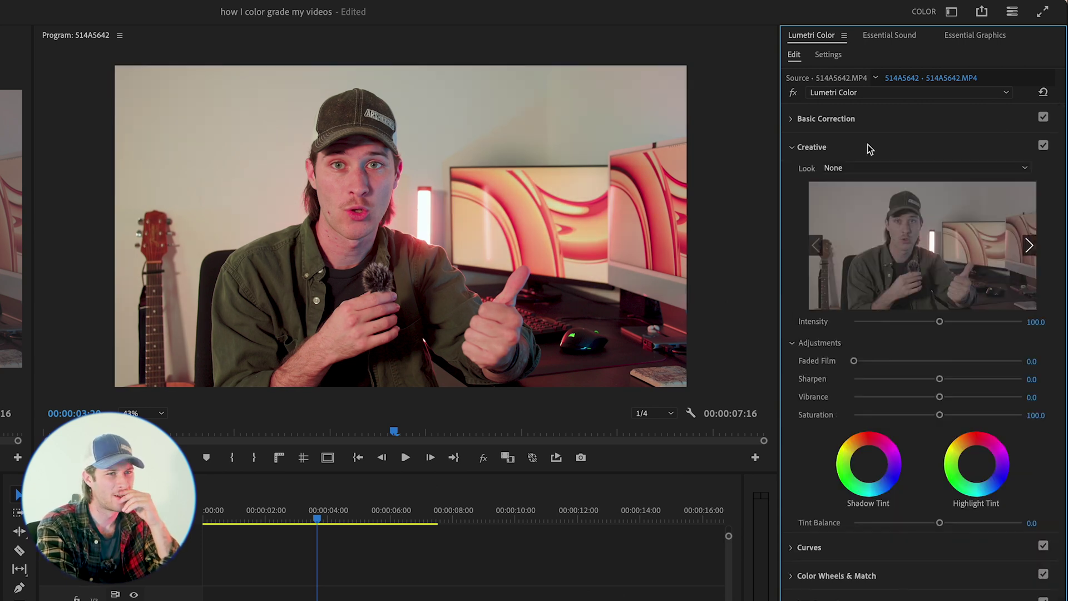
pyautogui.moveTo(855, 361); pyautogui.dragTo(866, 362)
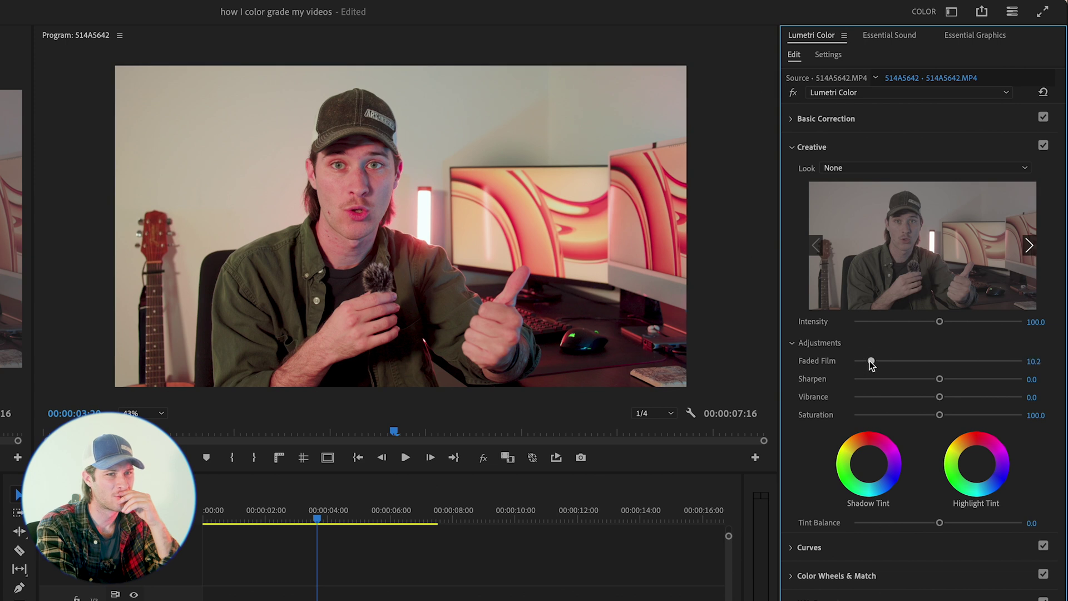
pyautogui.click(873, 471)
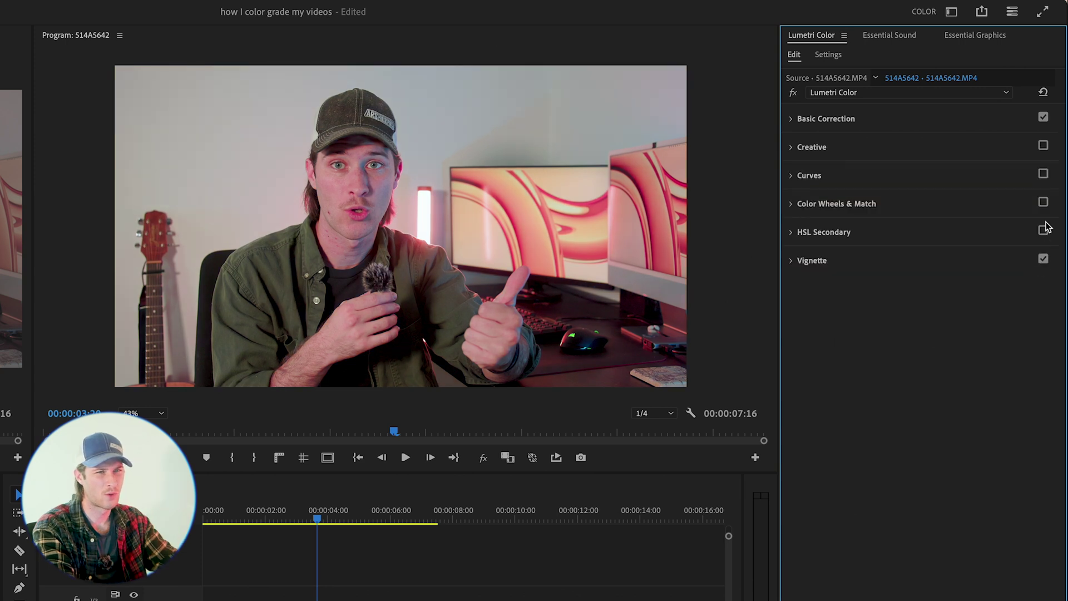
# Re-enable Curves, compare with Lumetri bypassed, then select the Adjustment Layer on V2.
pyautogui.click(1043, 175)
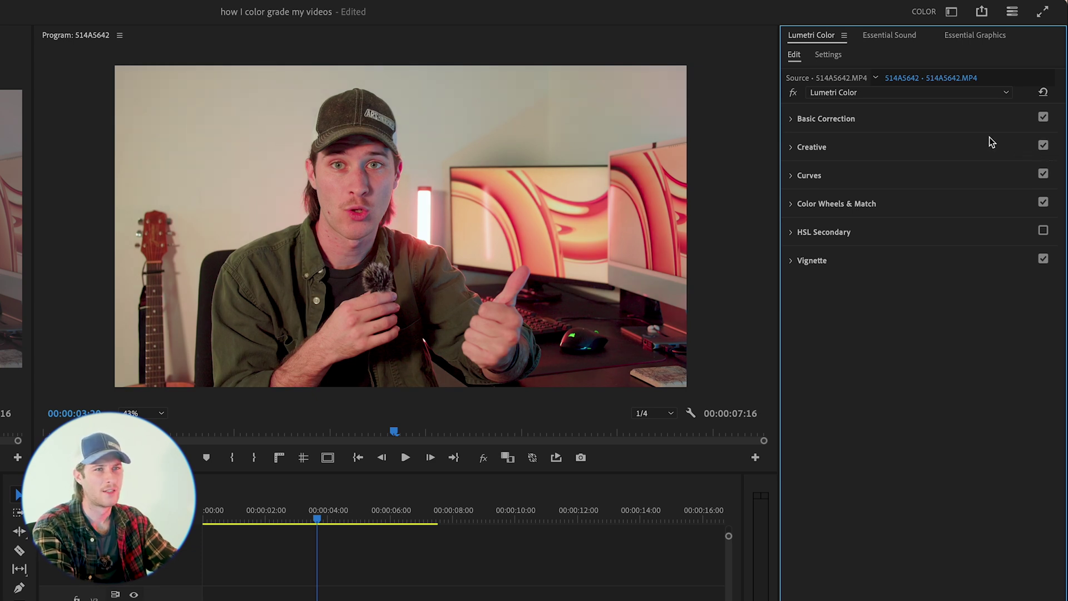
pyautogui.click(794, 93)
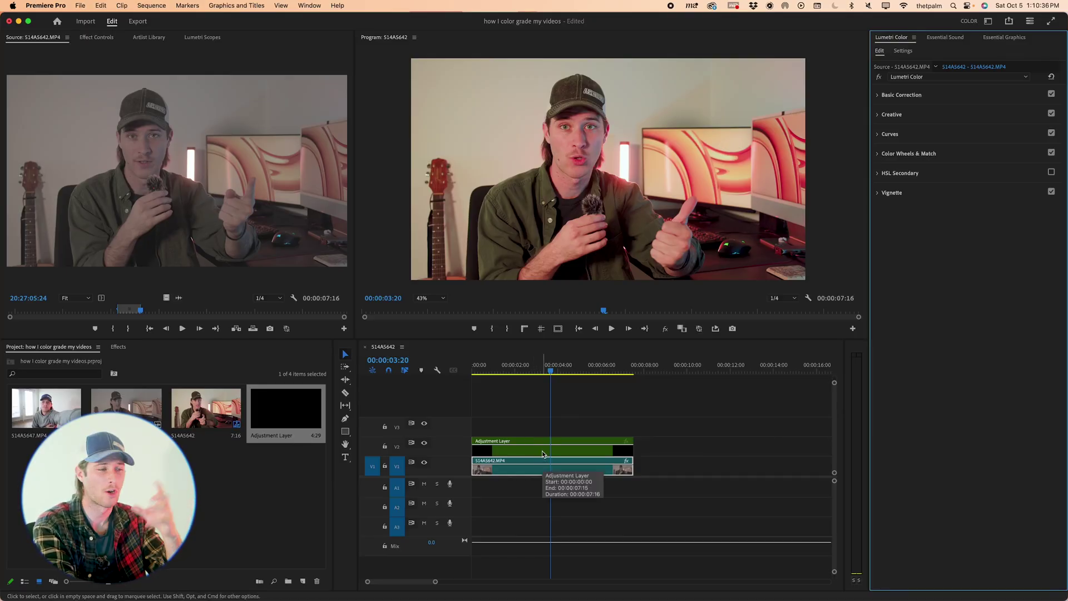
pyautogui.click(573, 448)
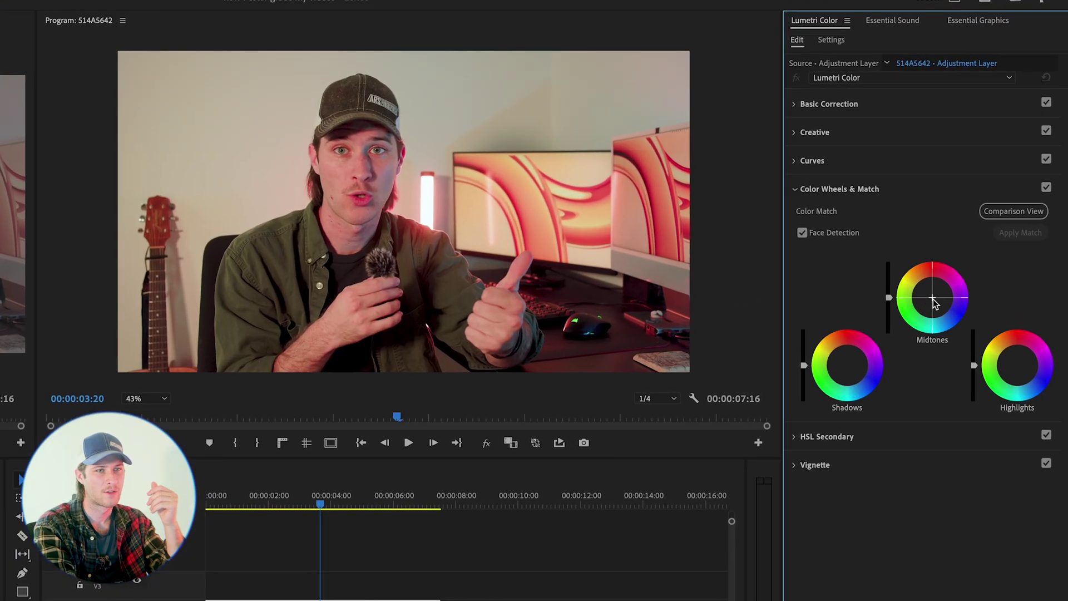
# Shift the Adjustment Layer's midtone and shadow colour balance on the colour wheels.
pyautogui.click(934, 302)
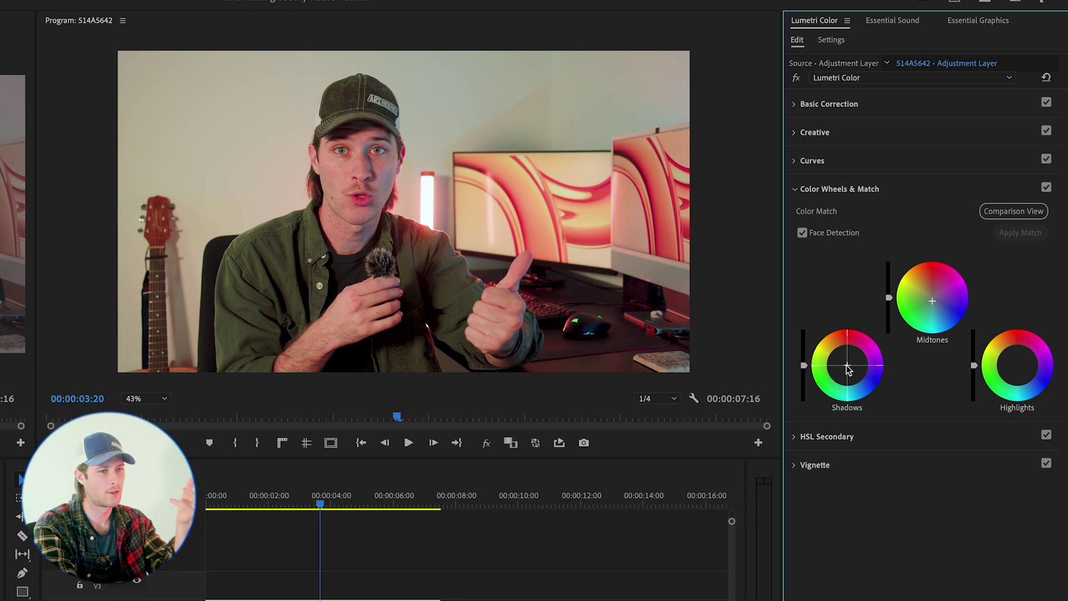
pyautogui.moveTo(846, 364); pyautogui.dragTo(844, 363)
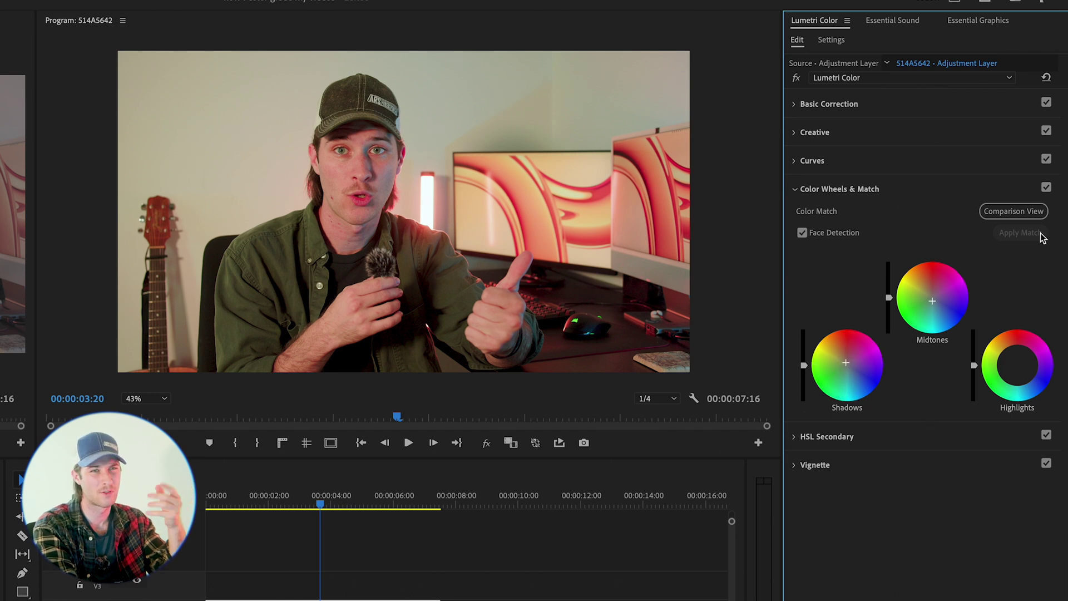
pyautogui.click(840, 188)
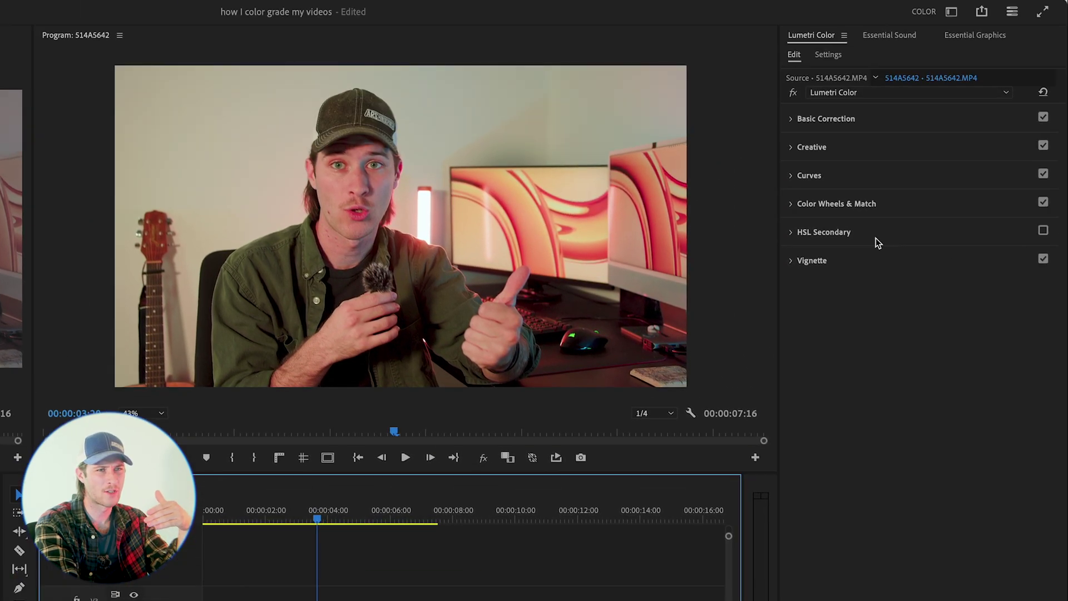
# Key the face's skin tone with HSL Secondary, narrowing lightness and checking the gray matte.
pyautogui.click(1025, 41)
pyautogui.click(1044, 231)
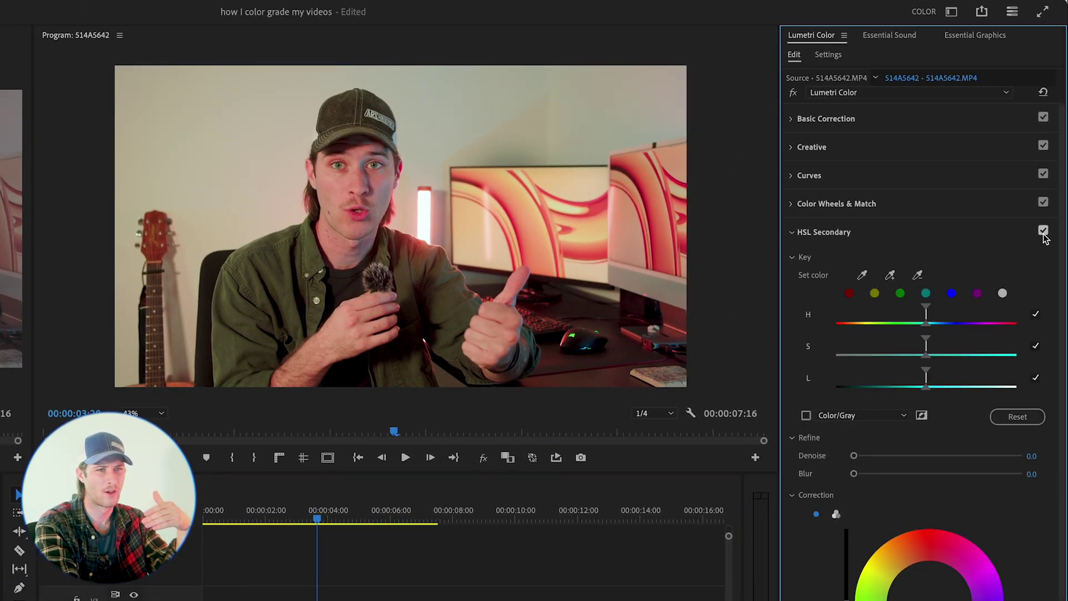
pyautogui.click(335, 181)
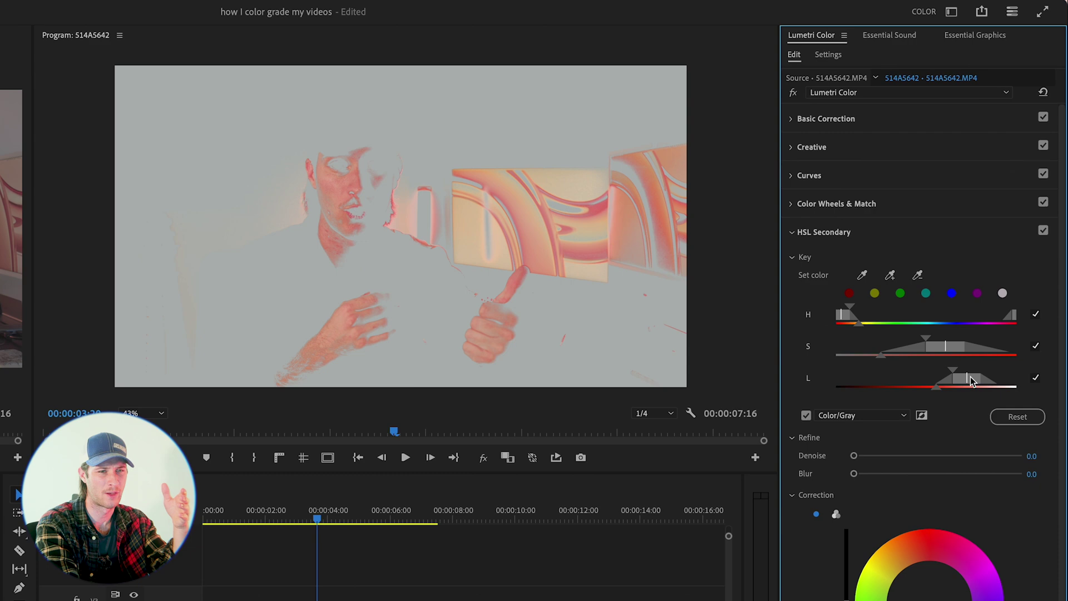
pyautogui.moveTo(977, 381); pyautogui.dragTo(965, 381)
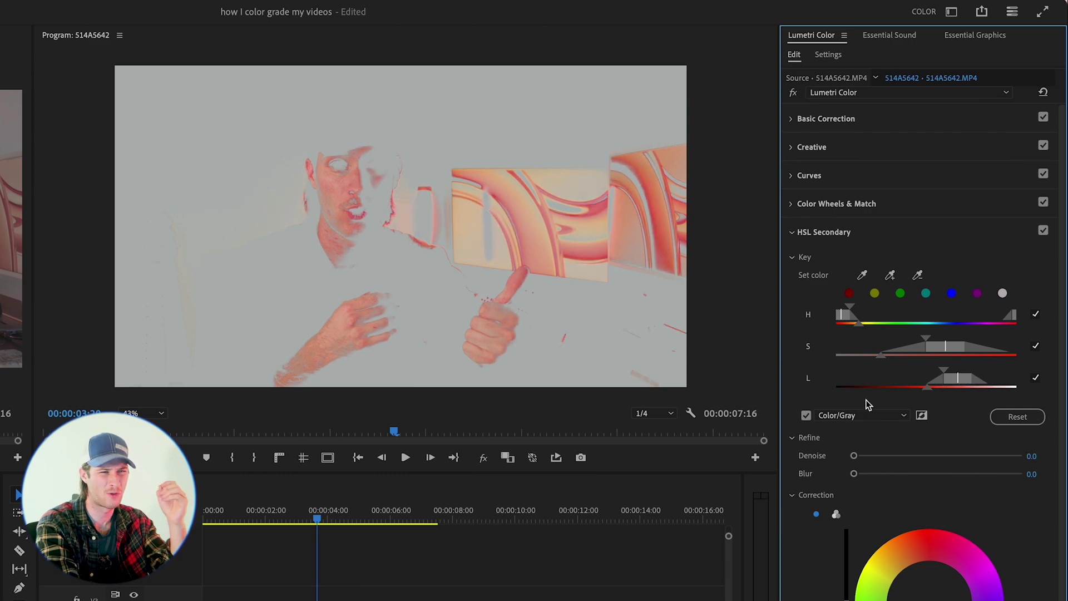
pyautogui.click(806, 416)
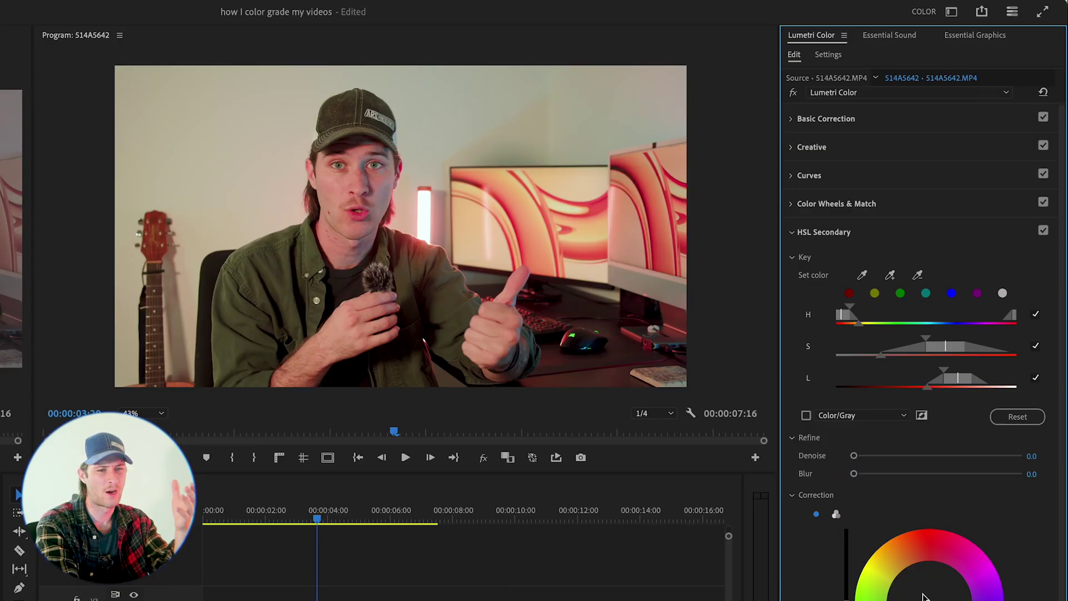
pyautogui.click(806, 415)
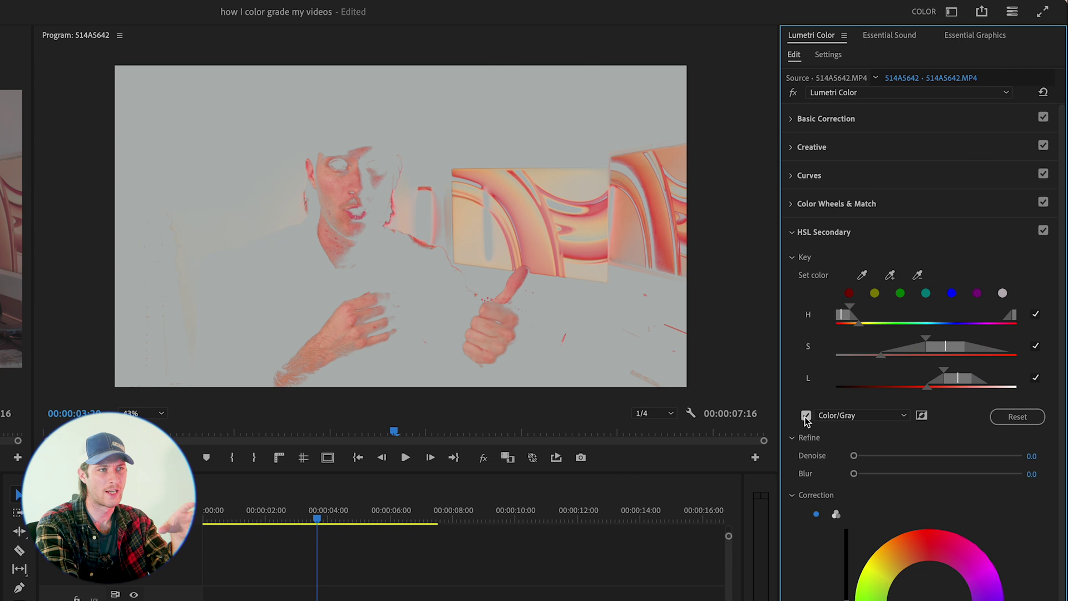
pyautogui.click(807, 416)
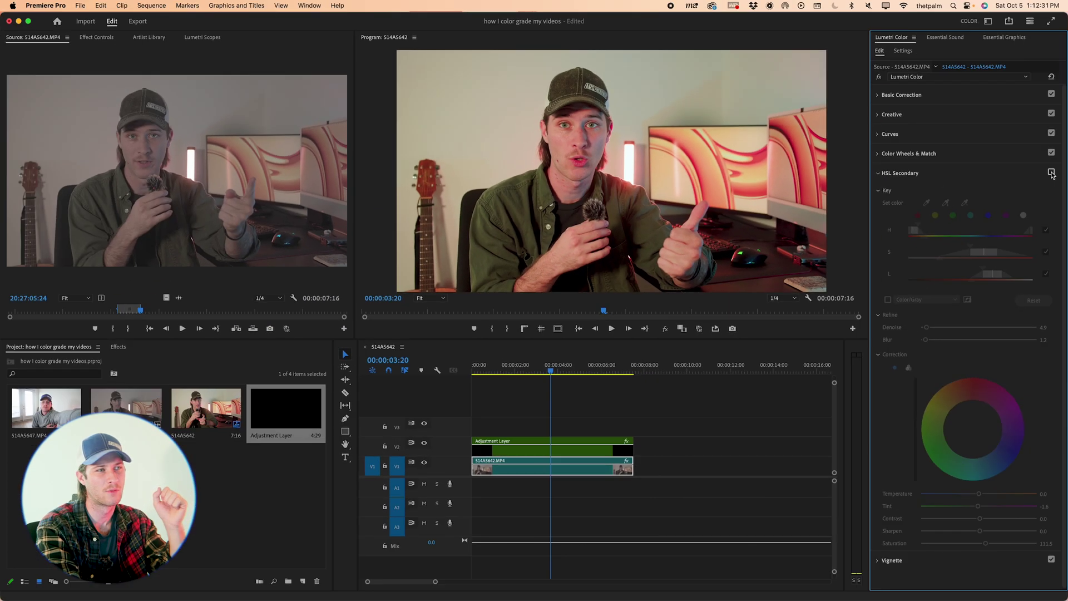
# Compare the skin-tone correction on and off, then select the Adjustment Layer and show Effects.
pyautogui.click(1052, 172)
pyautogui.click(1052, 172)
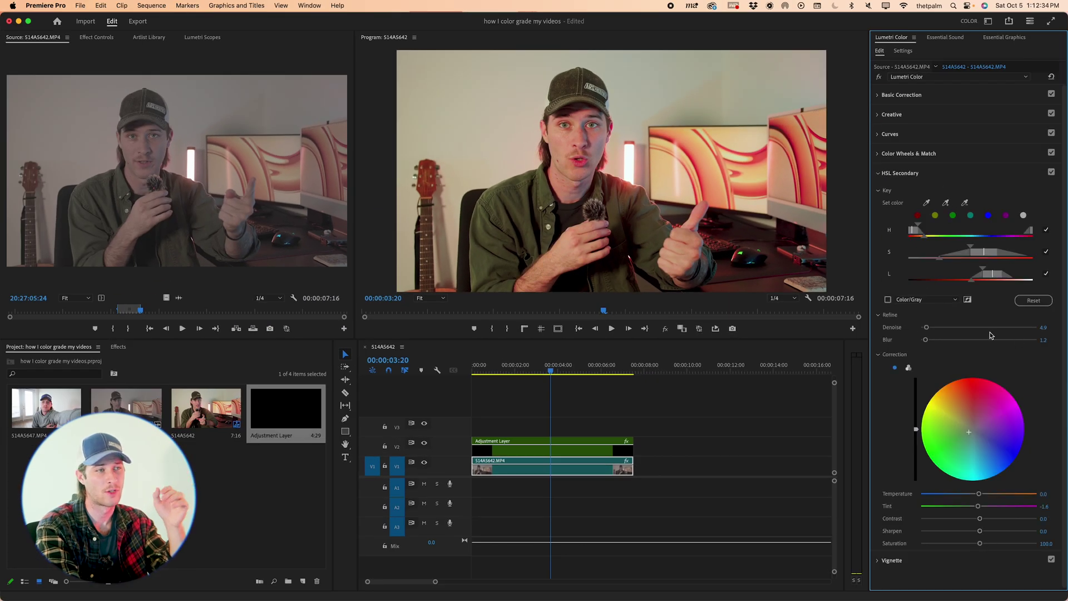
pyautogui.click(1052, 173)
pyautogui.click(1006, 173)
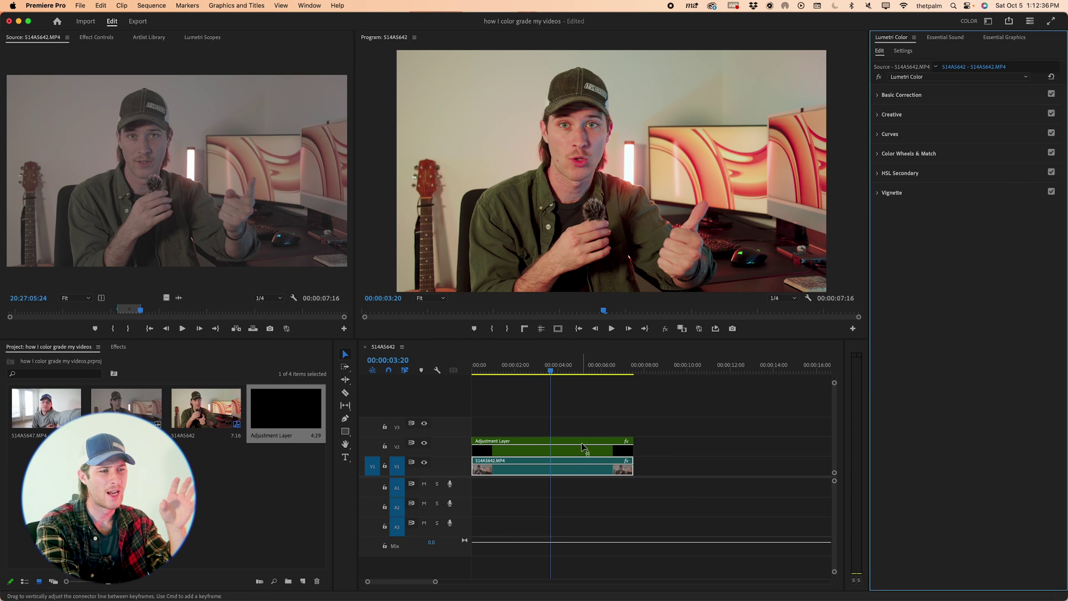
pyautogui.click(583, 443)
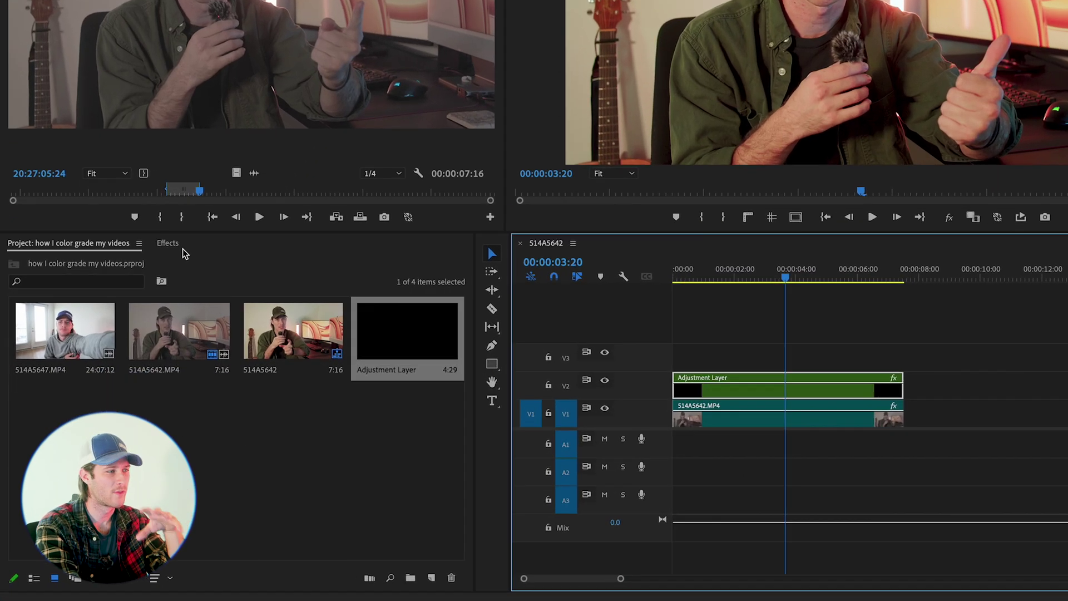
pyautogui.click(118, 347)
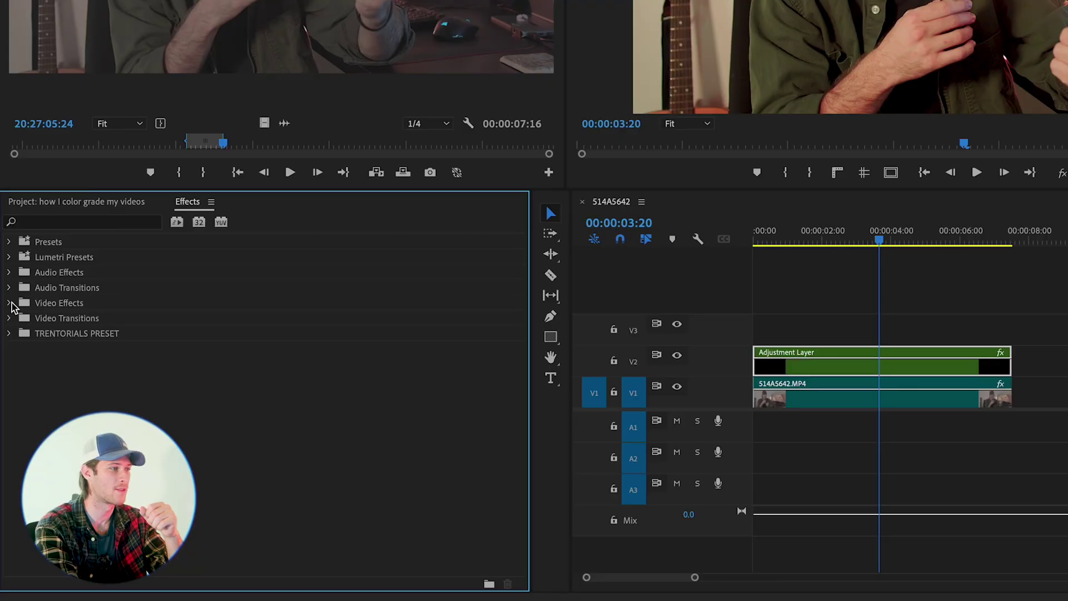
# Drag Film Grain, Chromatic Aberration and Zoom Blur onto the Adjustment Layer.
pyautogui.click(9, 303)
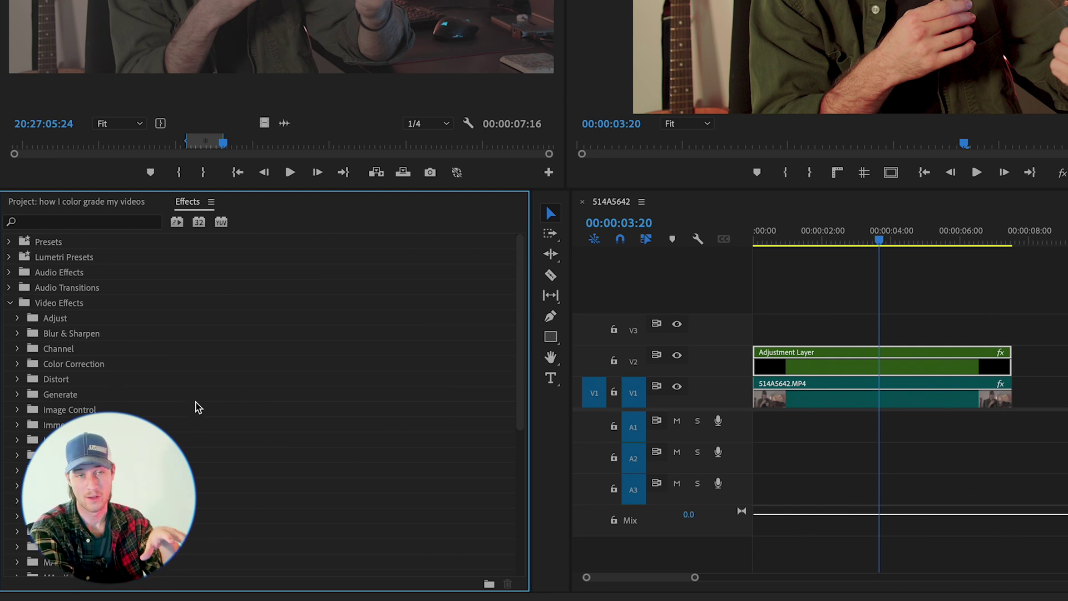
pyautogui.scroll(-2, 12, 548)
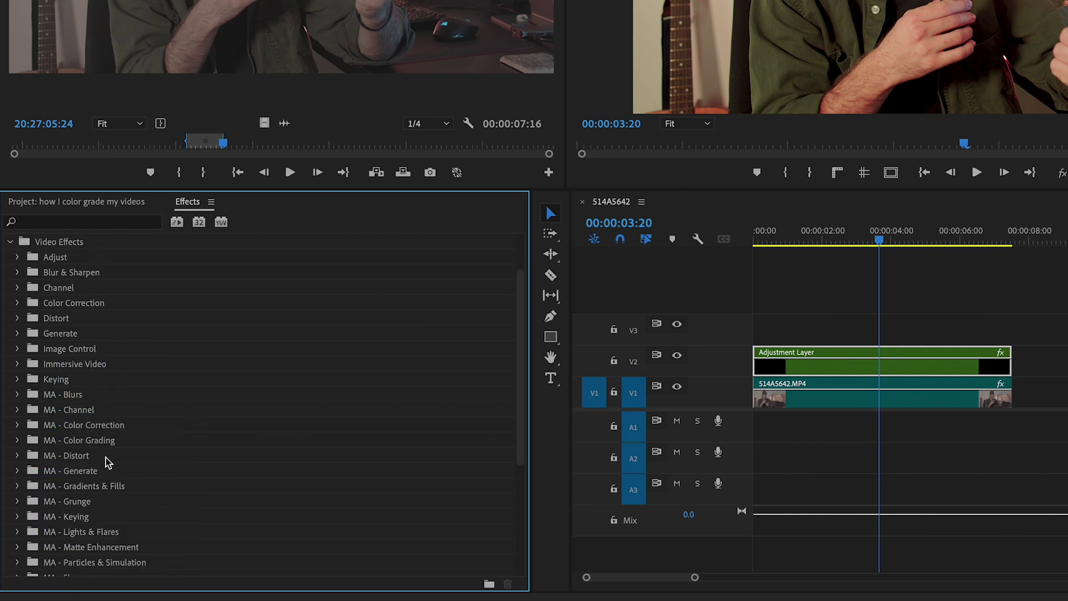
pyautogui.scroll(-2, 84, 460)
pyautogui.click(18, 424)
pyautogui.moveTo(71, 455); pyautogui.dragTo(862, 365)
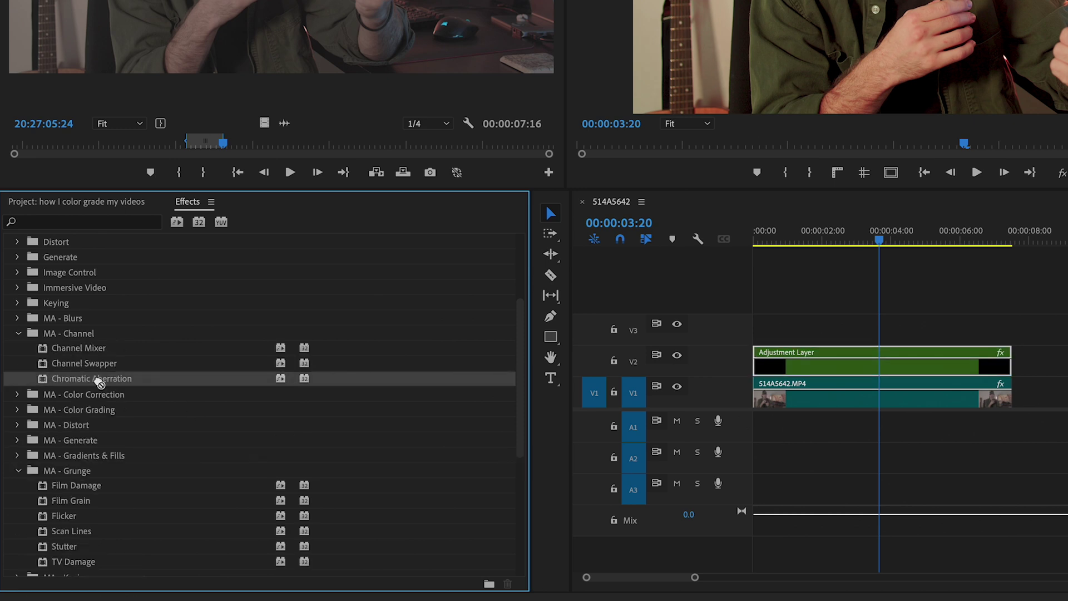
pyautogui.moveTo(232, 375); pyautogui.dragTo(823, 366)
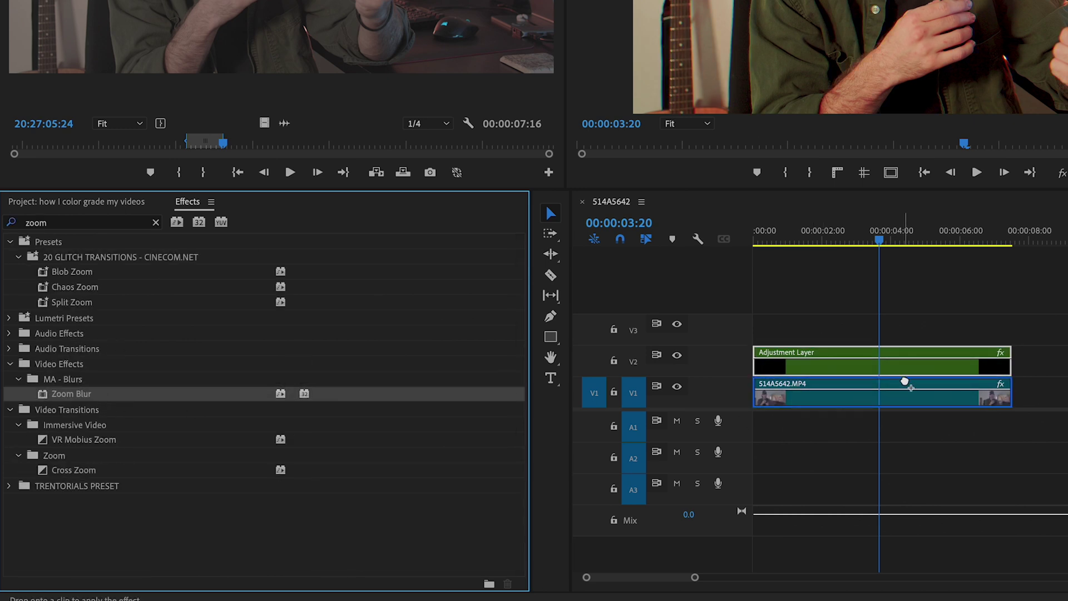
pyautogui.moveTo(905, 382); pyautogui.dragTo(904, 378)
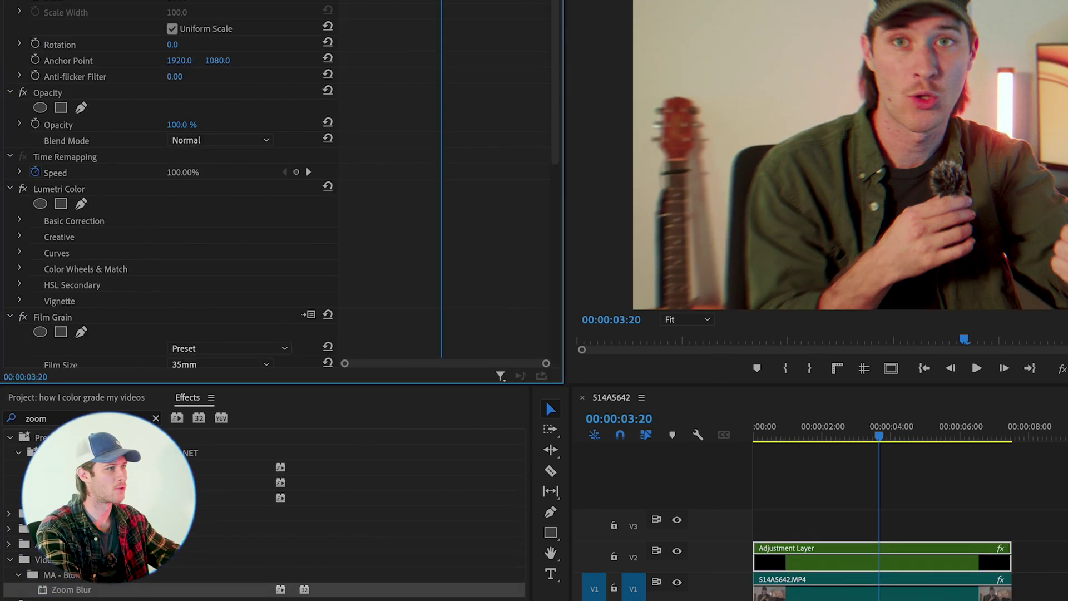
# Give Film Grain the 35mm Subtle preset and make it monochrome.
pyautogui.scroll(-2, 151, 231)
pyautogui.click(10, 158)
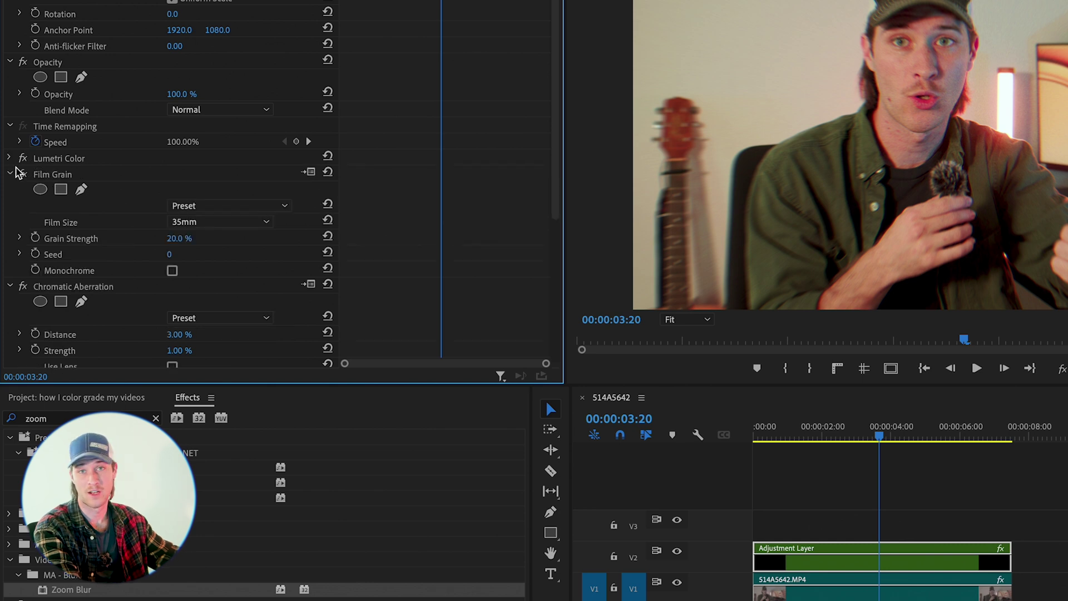
pyautogui.click(200, 207)
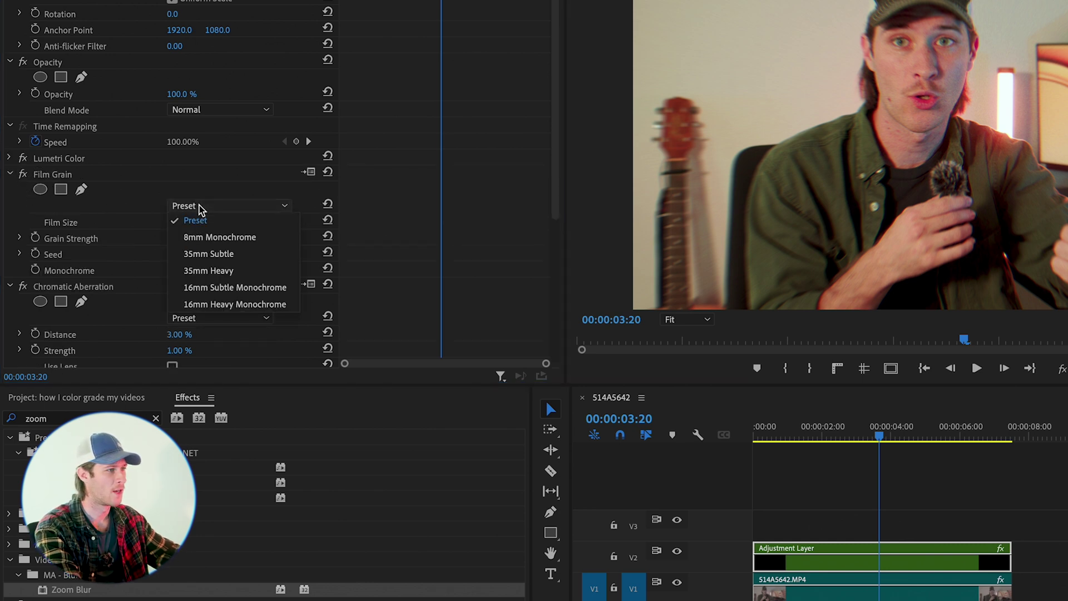
pyautogui.click(206, 250)
pyautogui.click(172, 270)
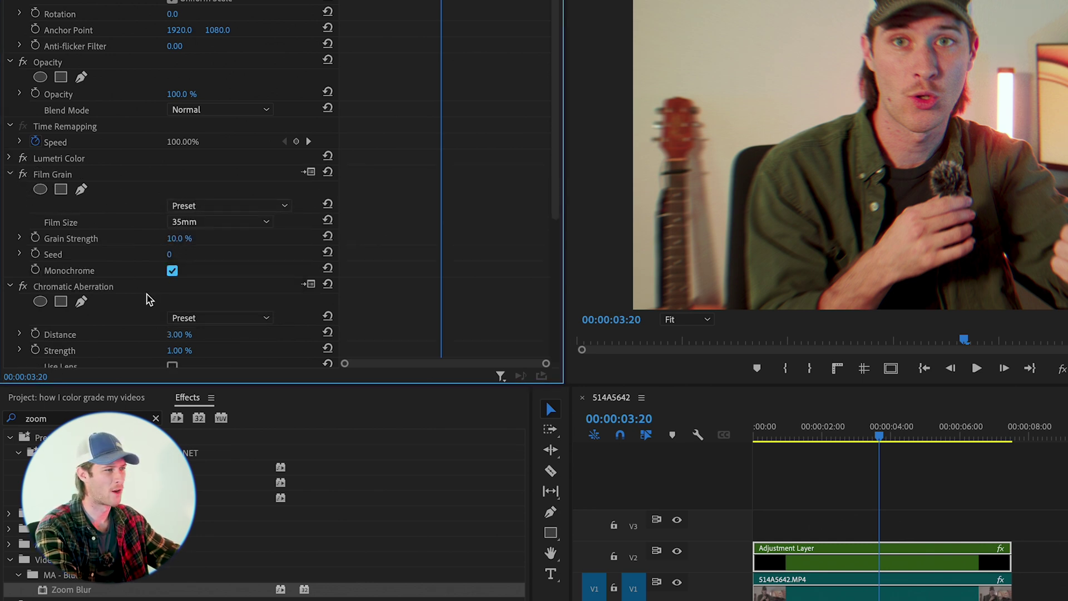
pyautogui.scroll(-3, 133, 286)
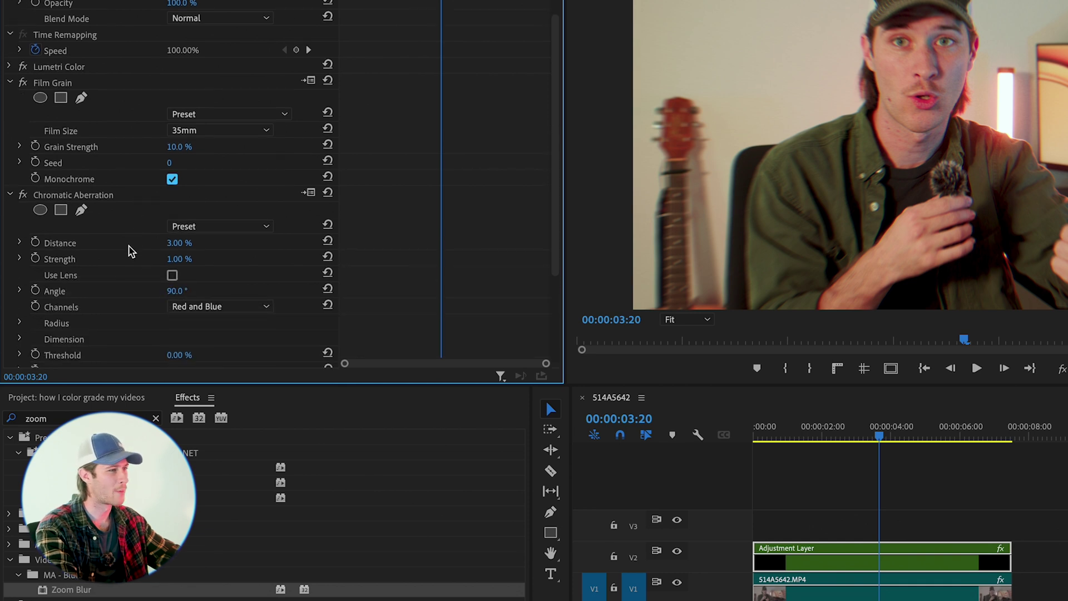
# Set Chromatic Aberration to Retro Lens with Use Lens enabled and radius 650.
pyautogui.click(189, 226)
pyautogui.click(209, 289)
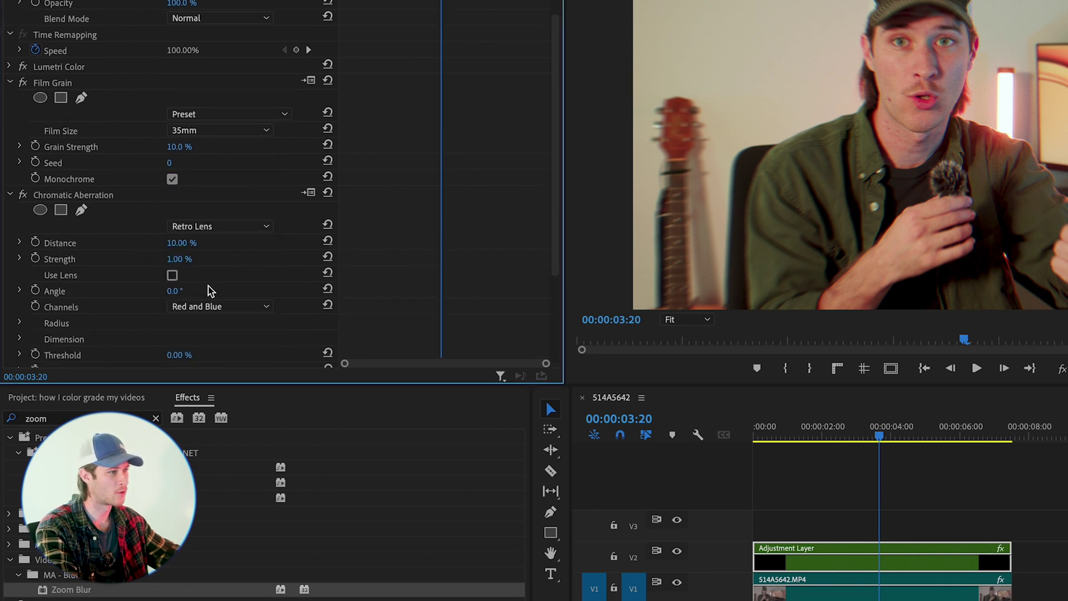
pyautogui.click(172, 275)
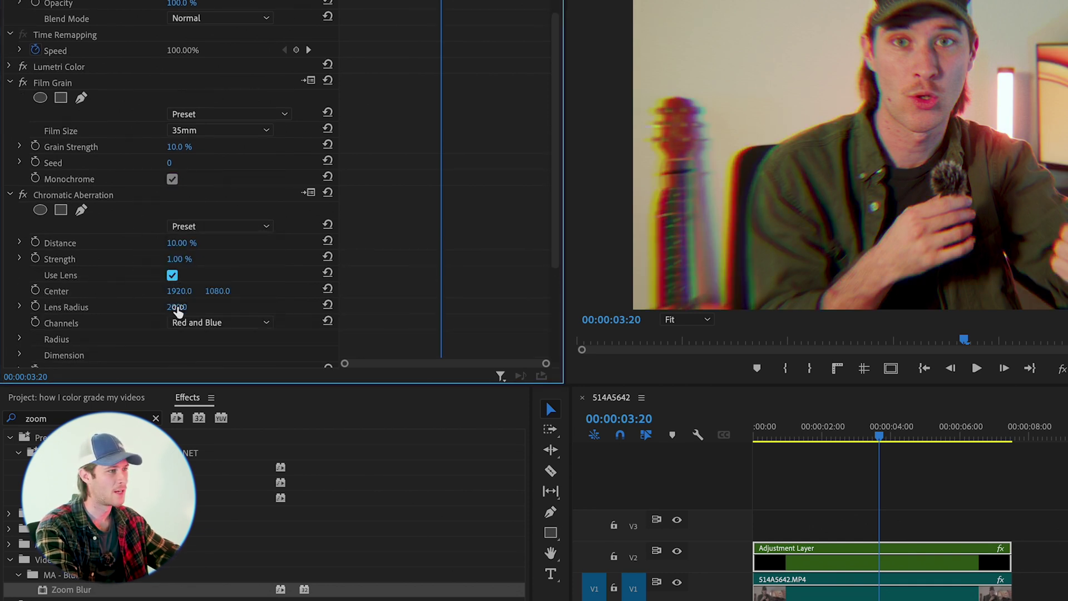
pyautogui.click(179, 307)
pyautogui.press('Return')
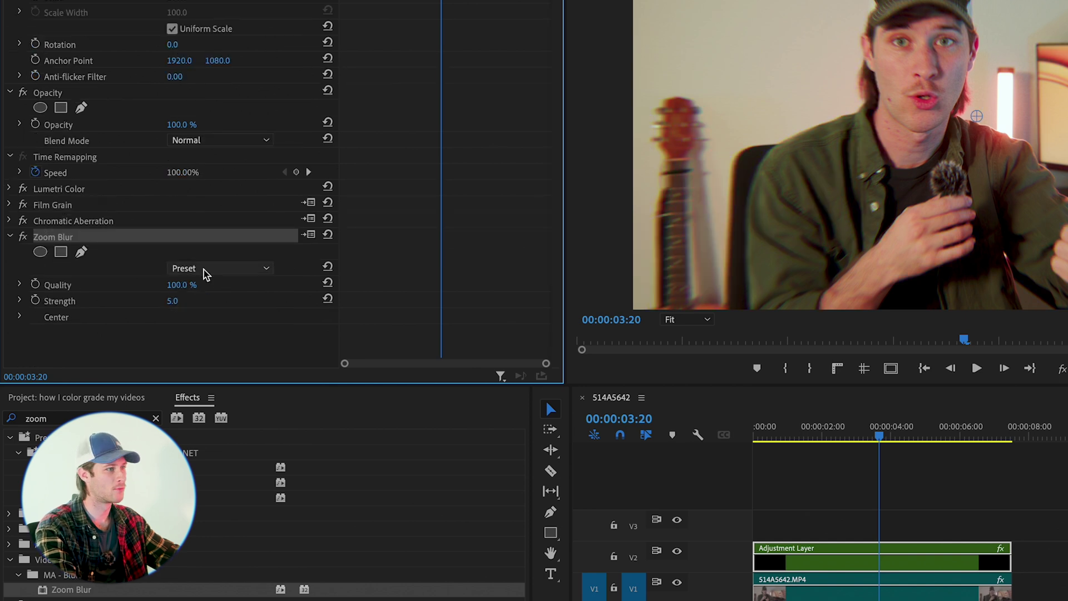
# Apply the Subtle Zoom Blur preset with strength 2.0.
pyautogui.click(205, 270)
pyautogui.click(214, 333)
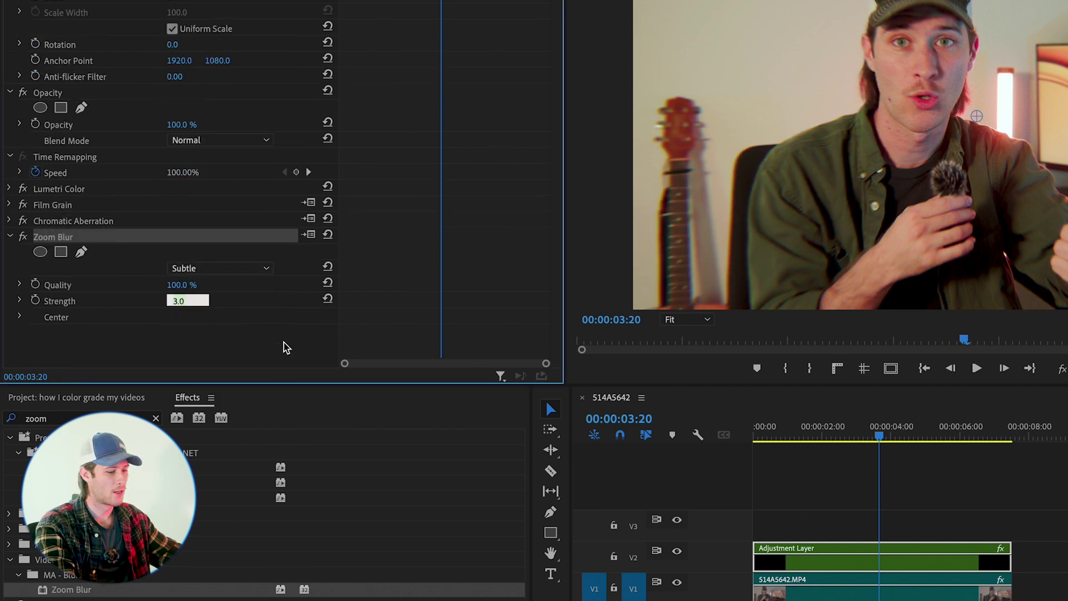
pyautogui.write('2')
pyautogui.press('Return')
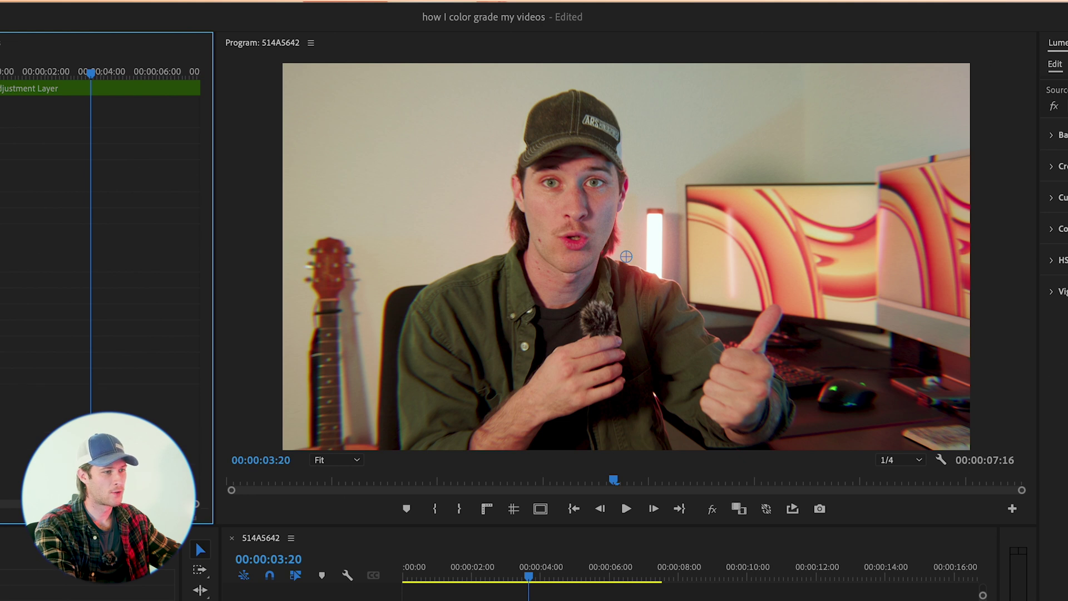
# Bring the timeline forward with clip S14A5647 placed after the graded shot.
pyautogui.hotkey('shift', '3')
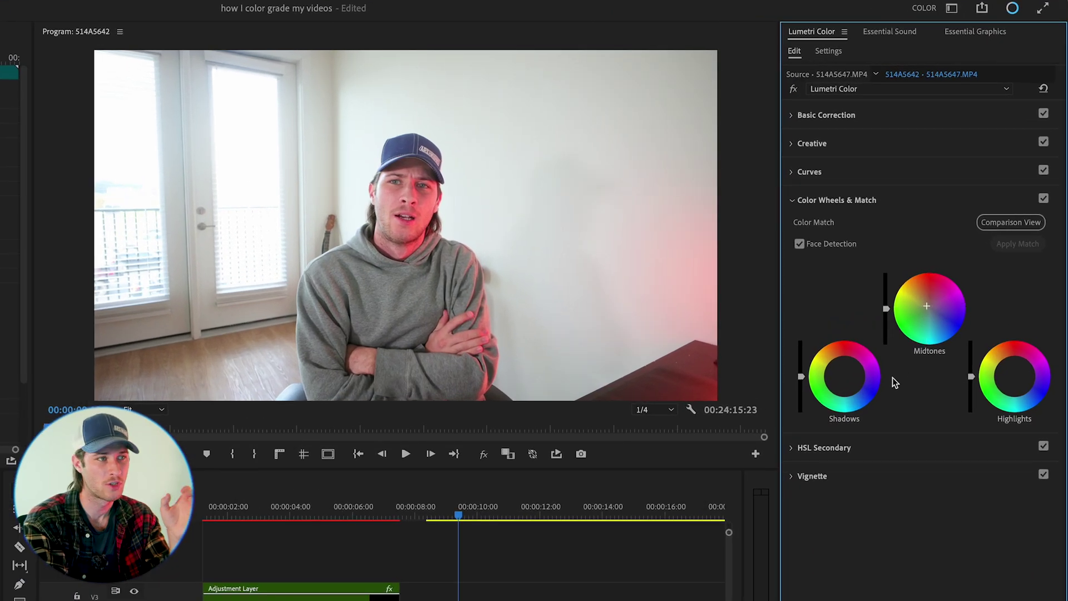
# Tint the shadows and highlights, then give the RGB curve a gentle S-shape.
pyautogui.click(845, 376)
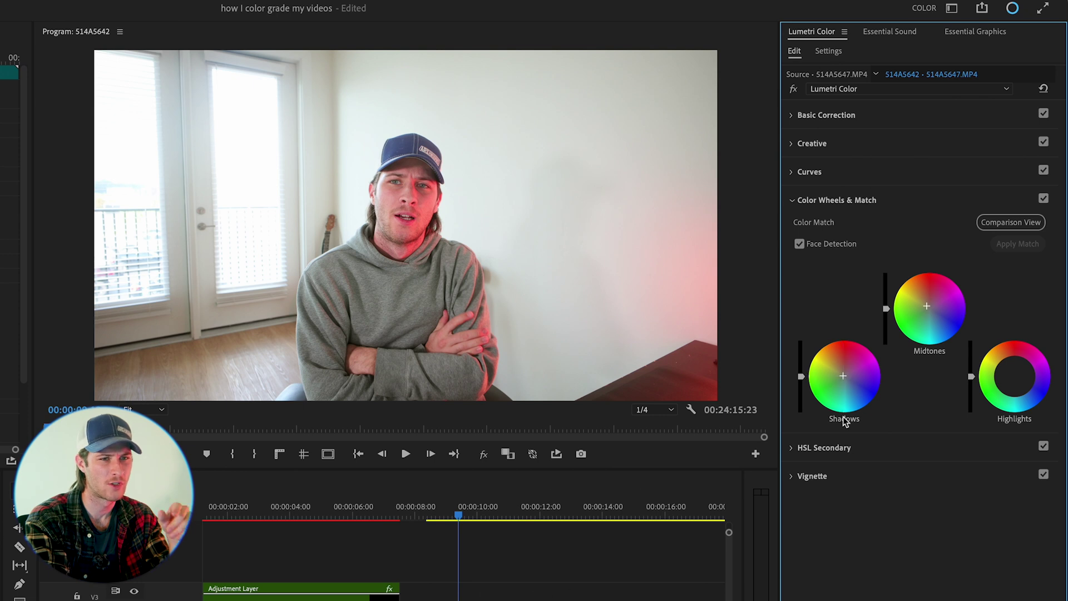
pyautogui.click(1015, 377)
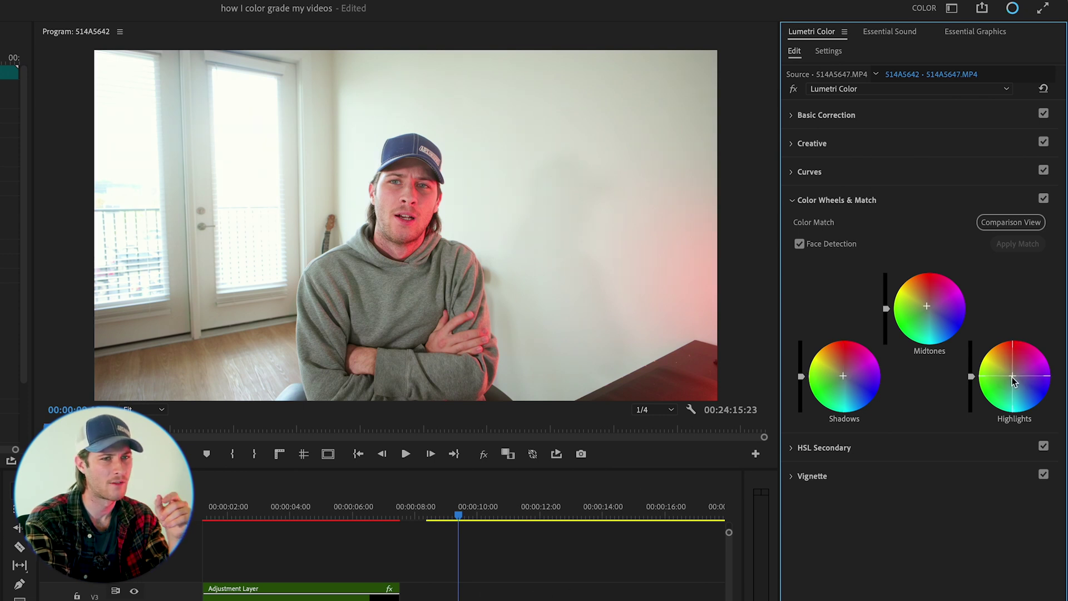
pyautogui.click(809, 171)
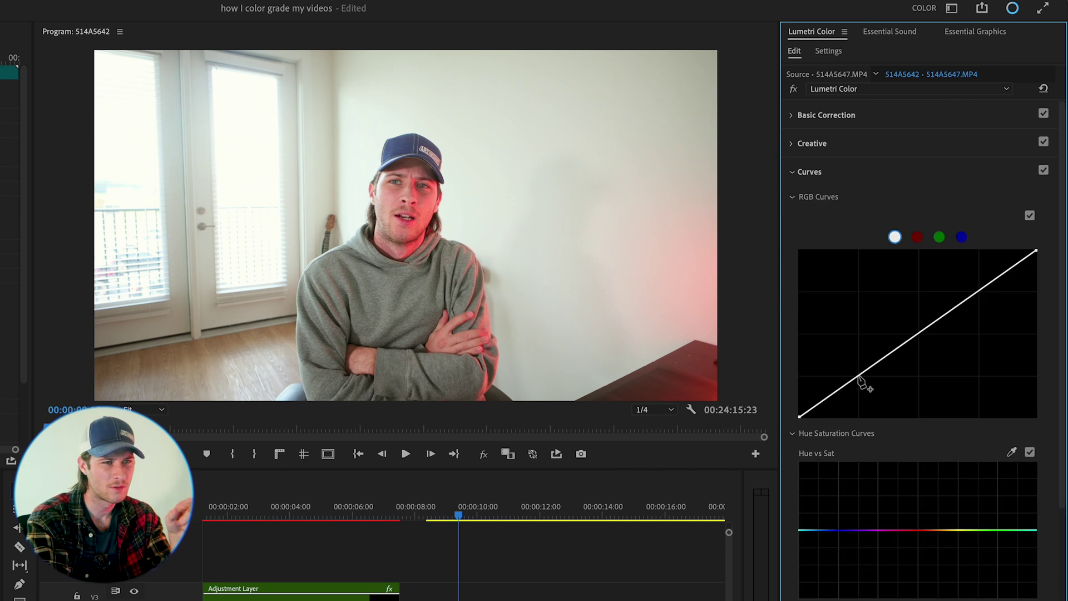
pyautogui.moveTo(860, 378); pyautogui.dragTo(858, 380)
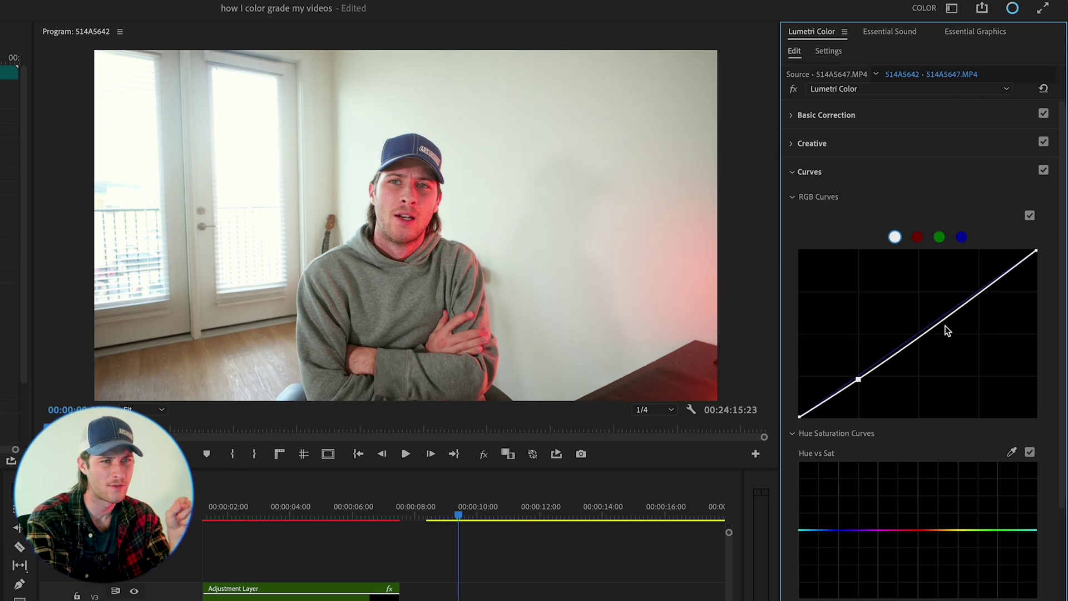
pyautogui.moveTo(983, 292); pyautogui.dragTo(980, 290)
# Compare the Curves adjustment off and on, then set Creative Faded Film to 13.9.
pyautogui.click(1044, 171)
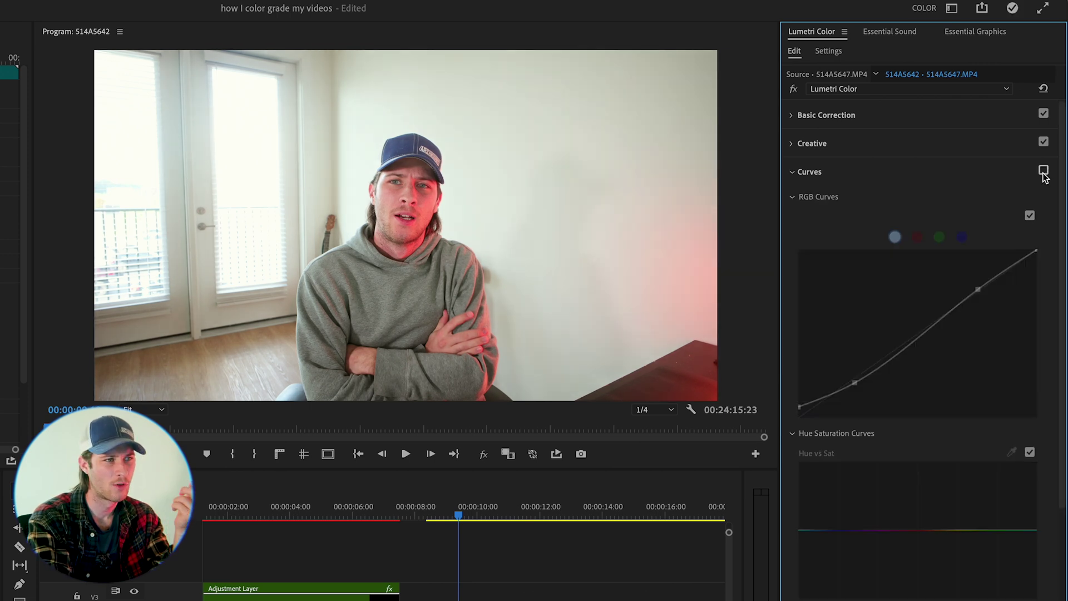
pyautogui.click(1043, 170)
pyautogui.click(929, 145)
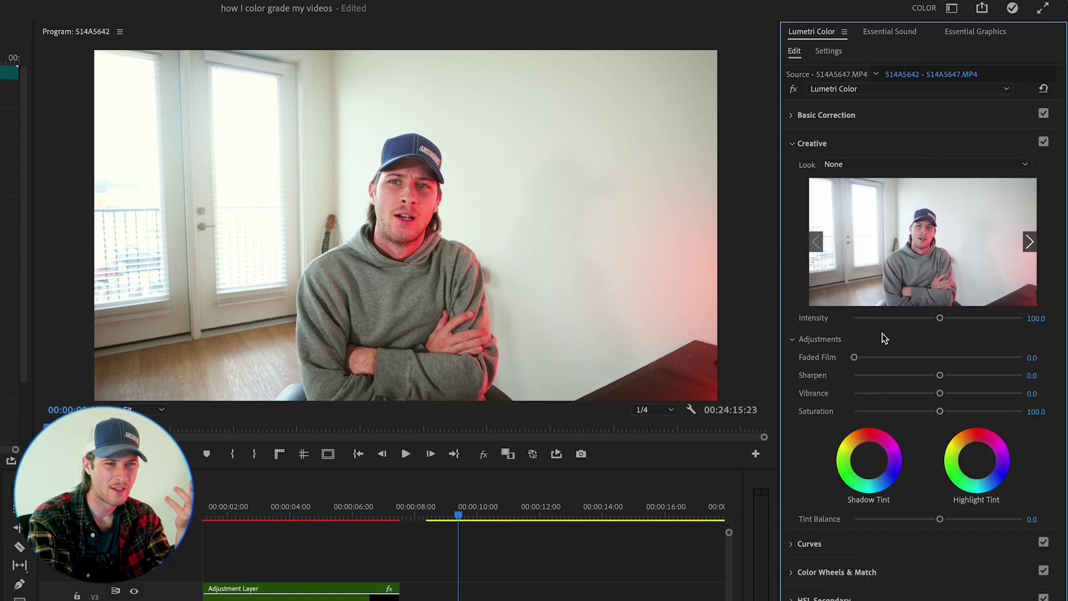
pyautogui.click(878, 358)
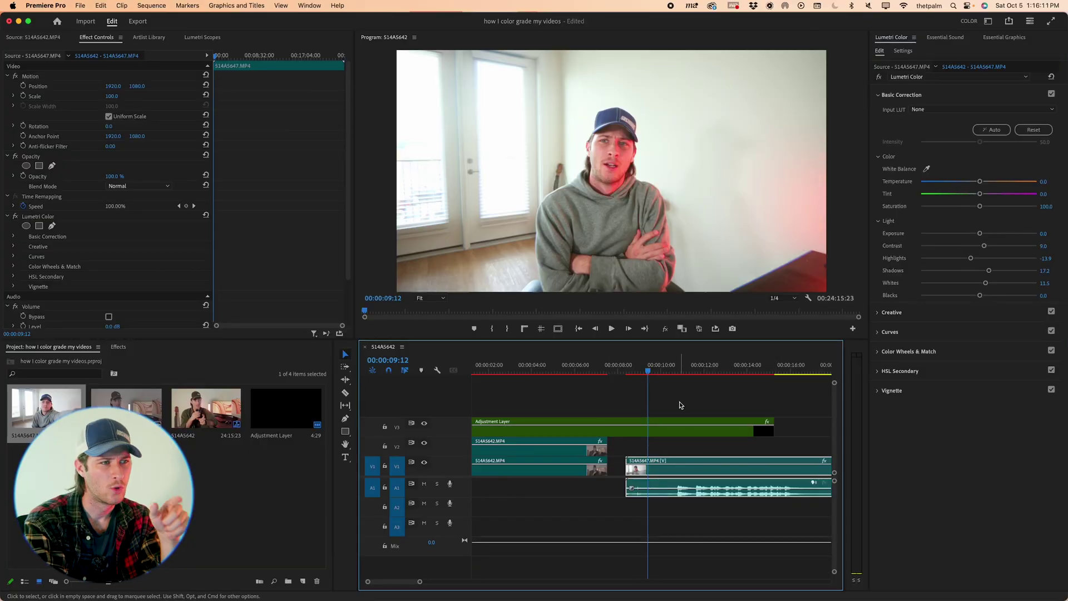
pyautogui.click(425, 424)
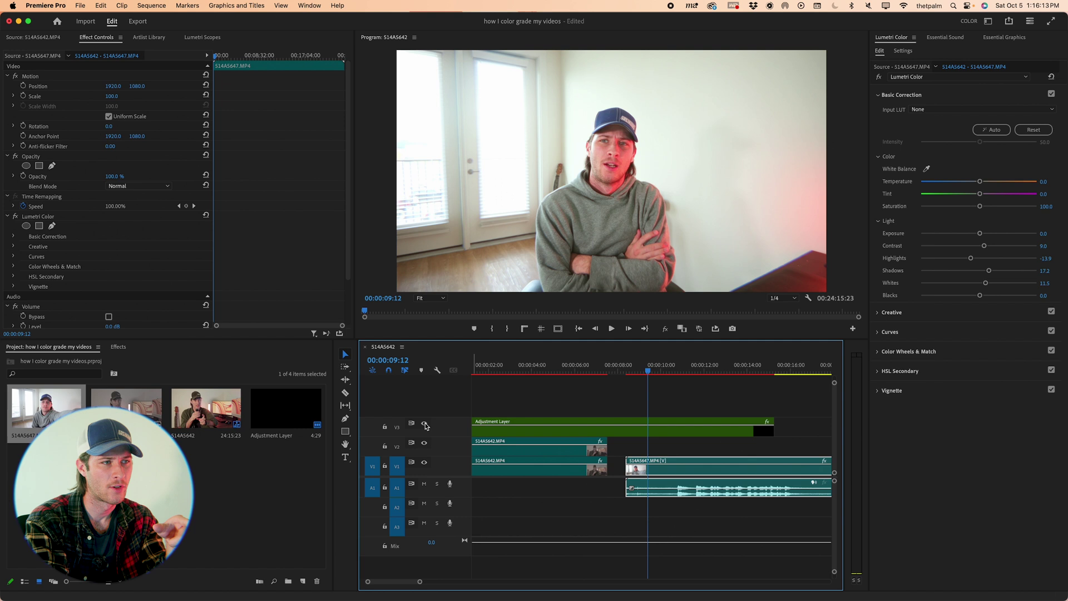
pyautogui.click(424, 425)
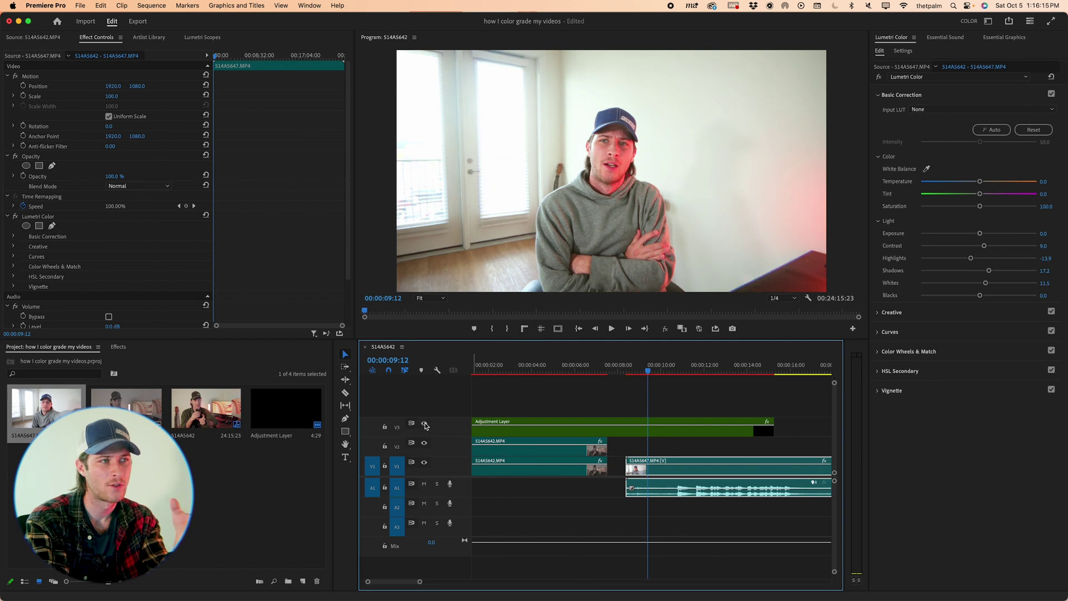